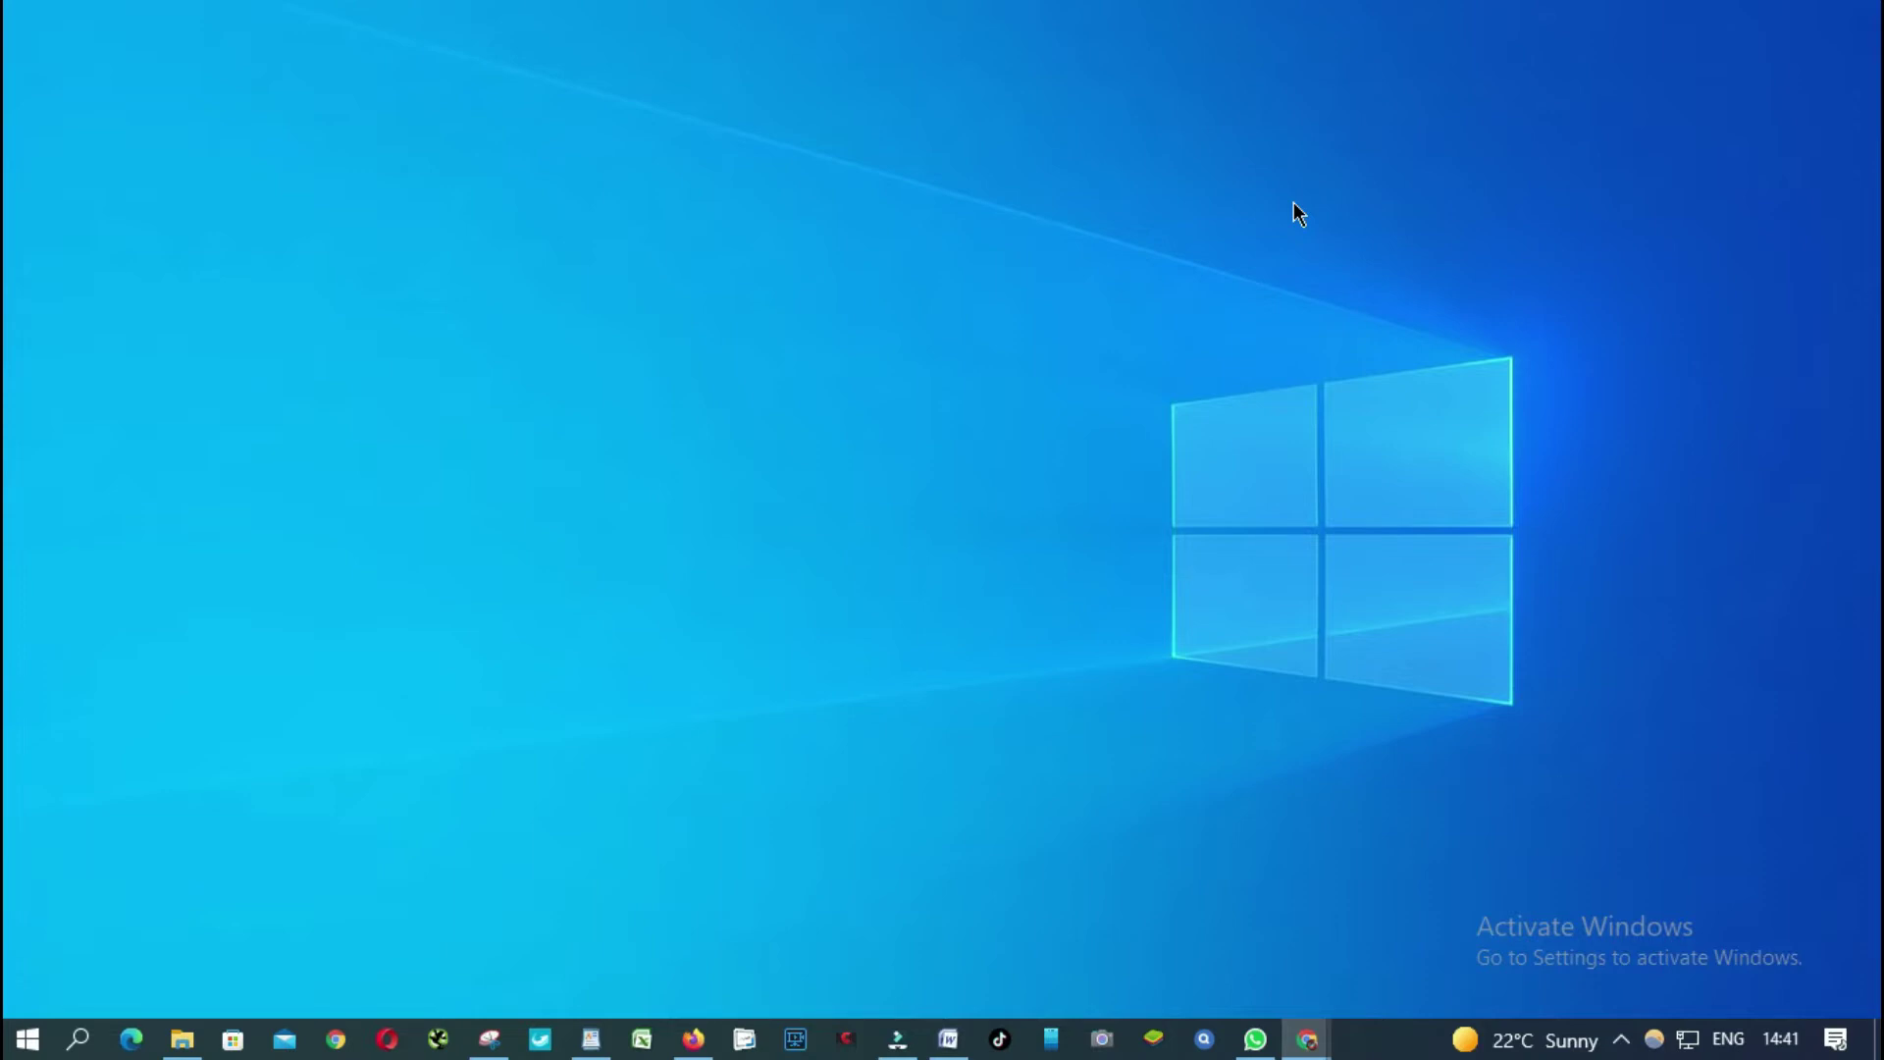
Launch Command Prompt from the Run box with cmd and maximize its window.
key("super+r")
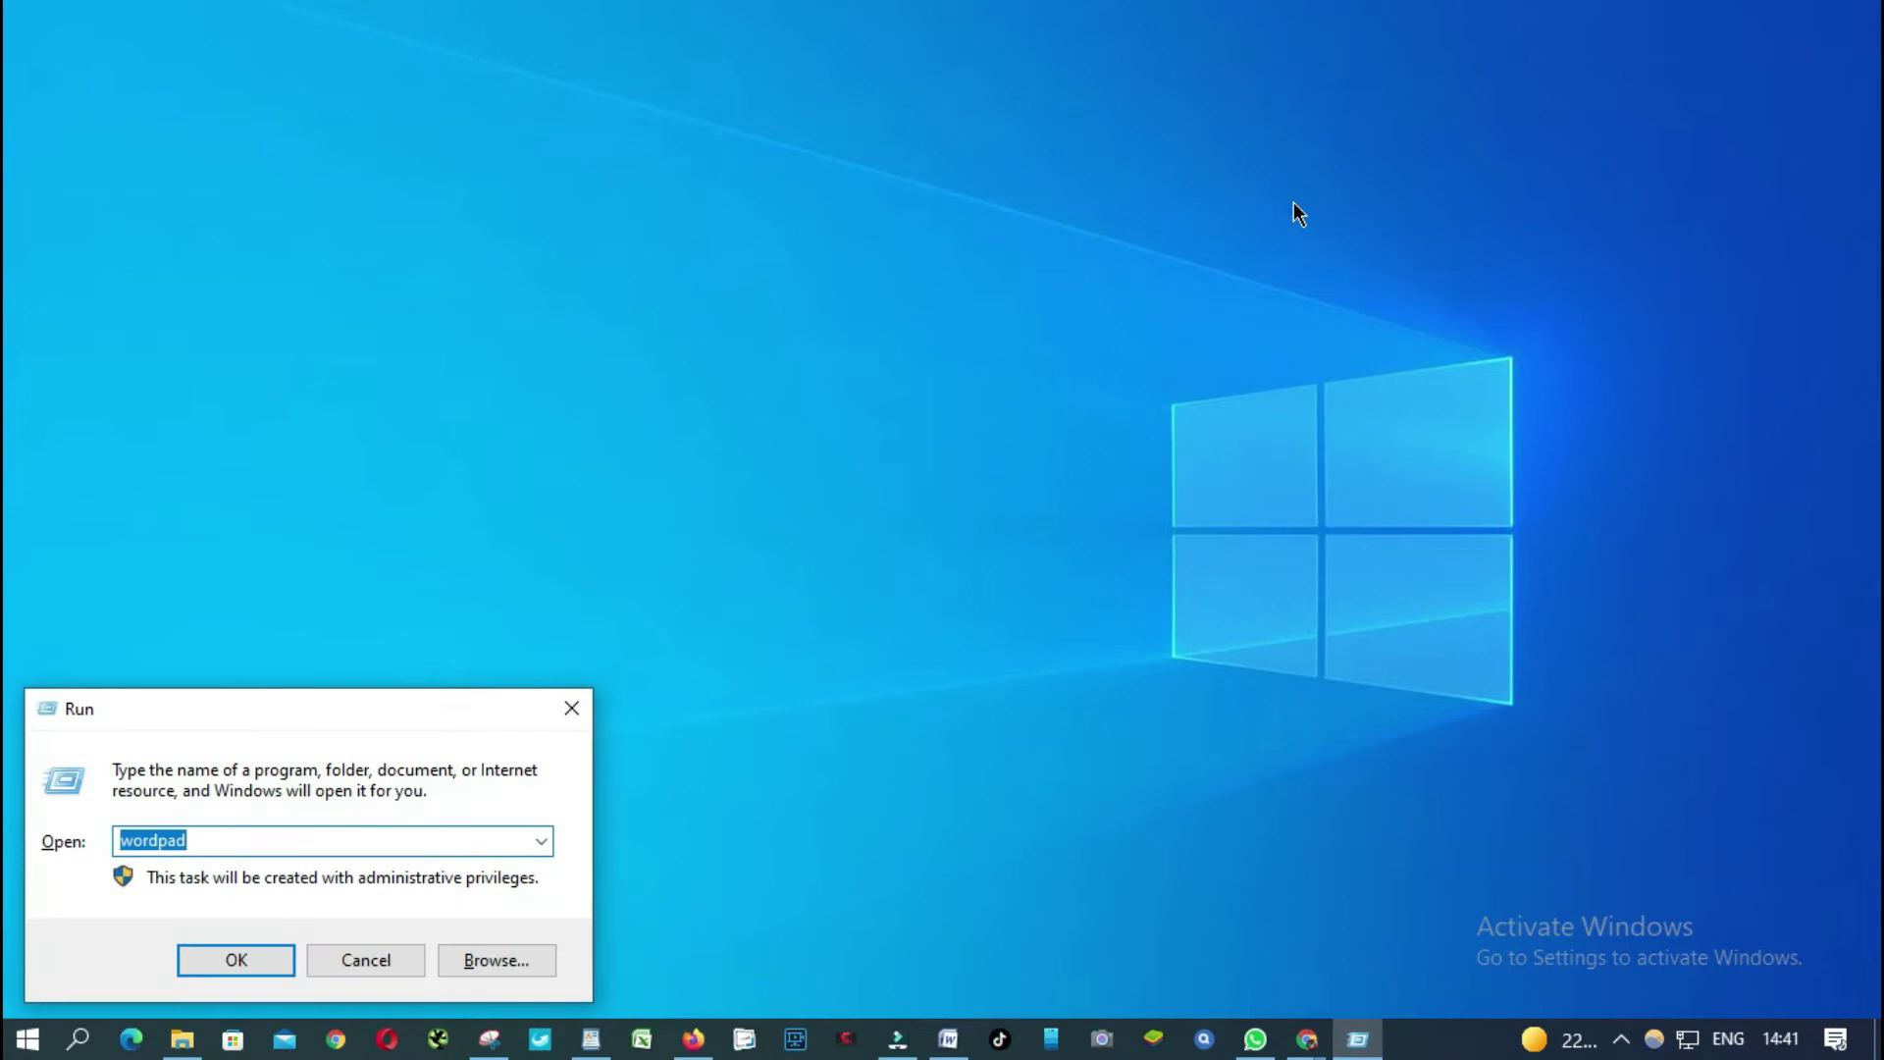
type("cmd")
key("Return")
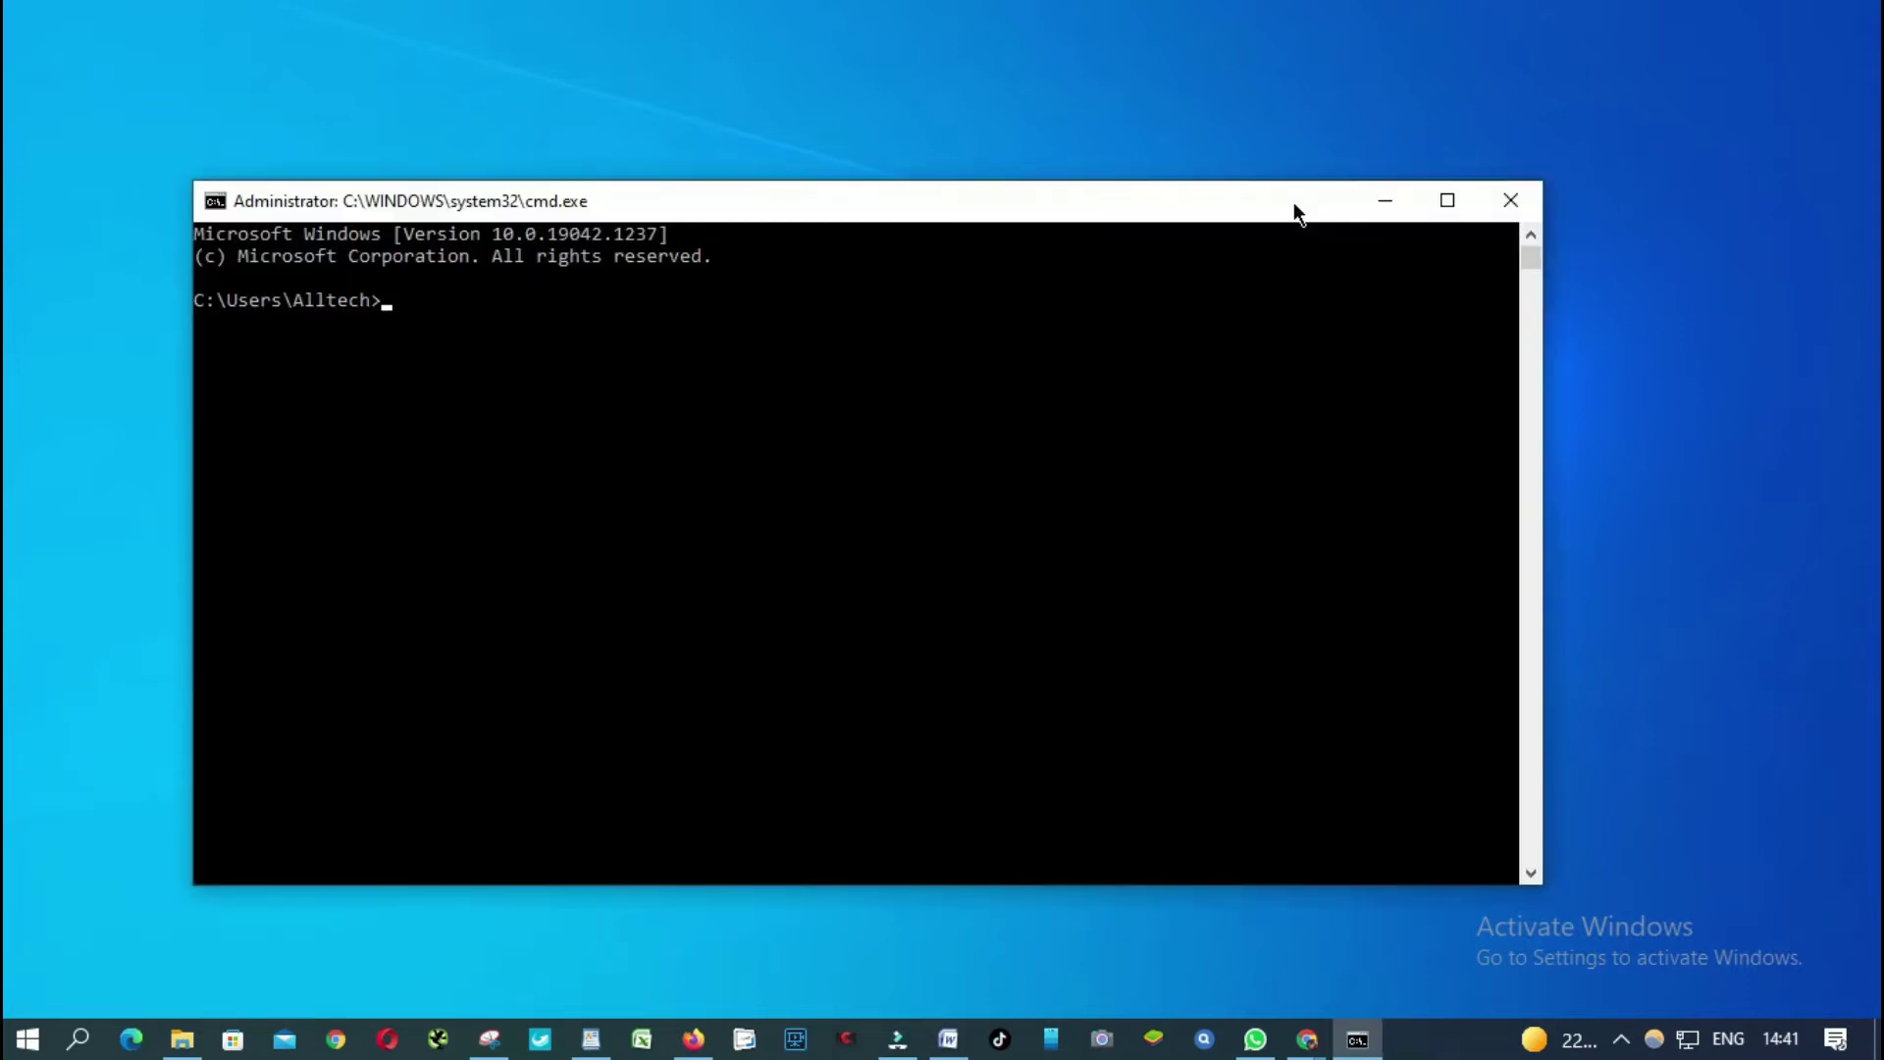
left_click(1449, 199)
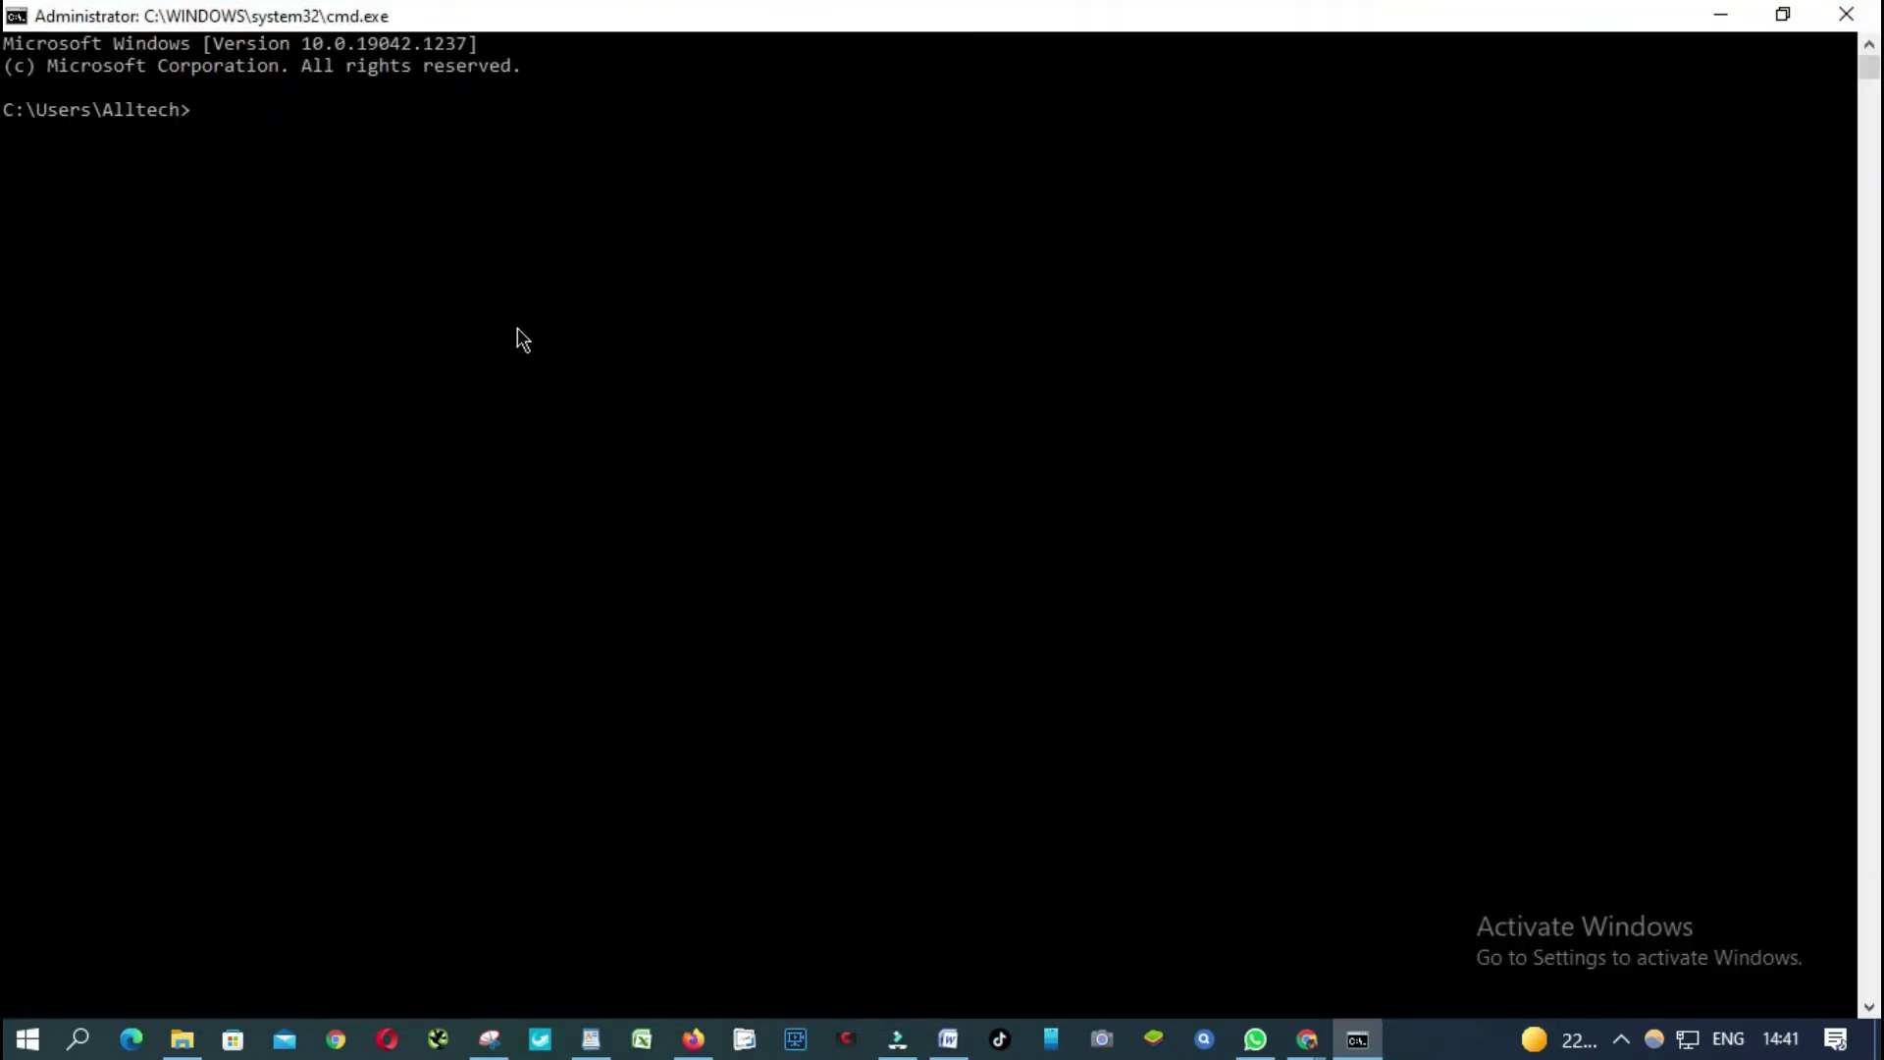
Run ipconfig /all and highlight the default gateway address 192.168.1.1.
type("ipconfig /all")
key("Return")
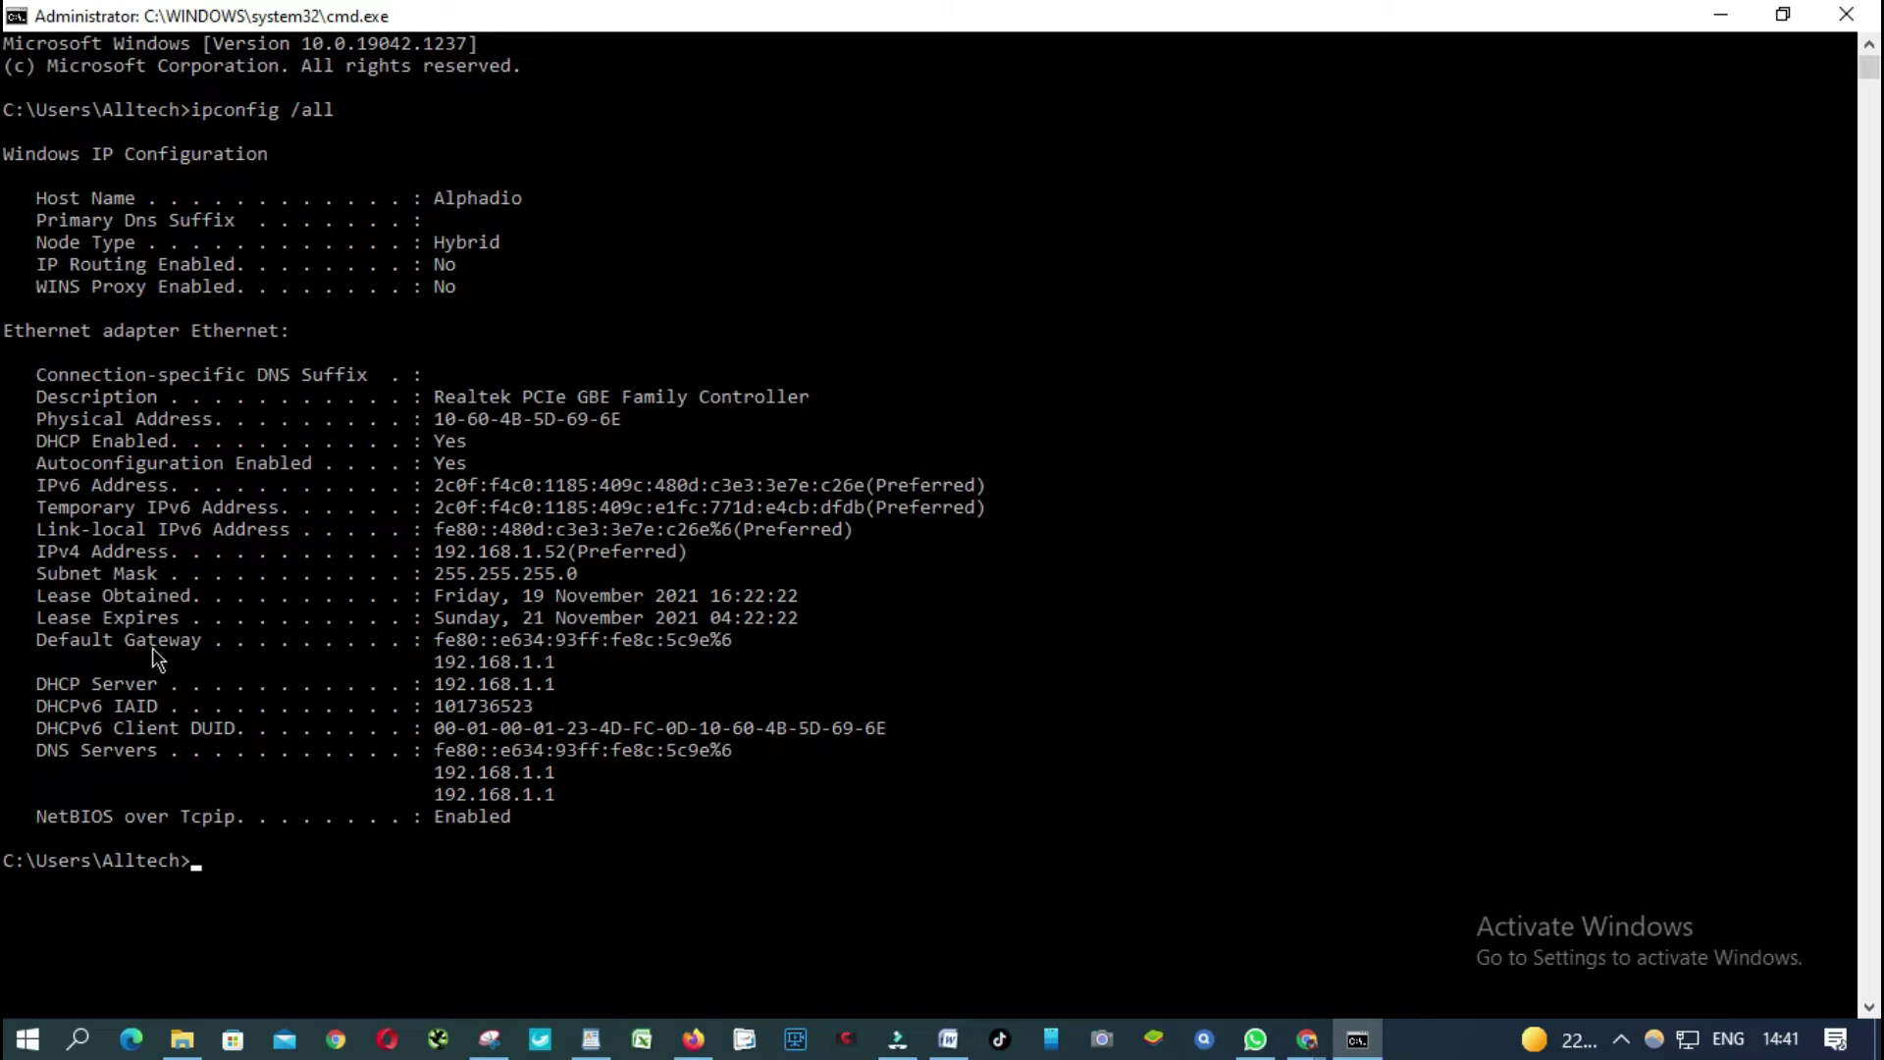
left_click_drag(435, 657, 555, 679)
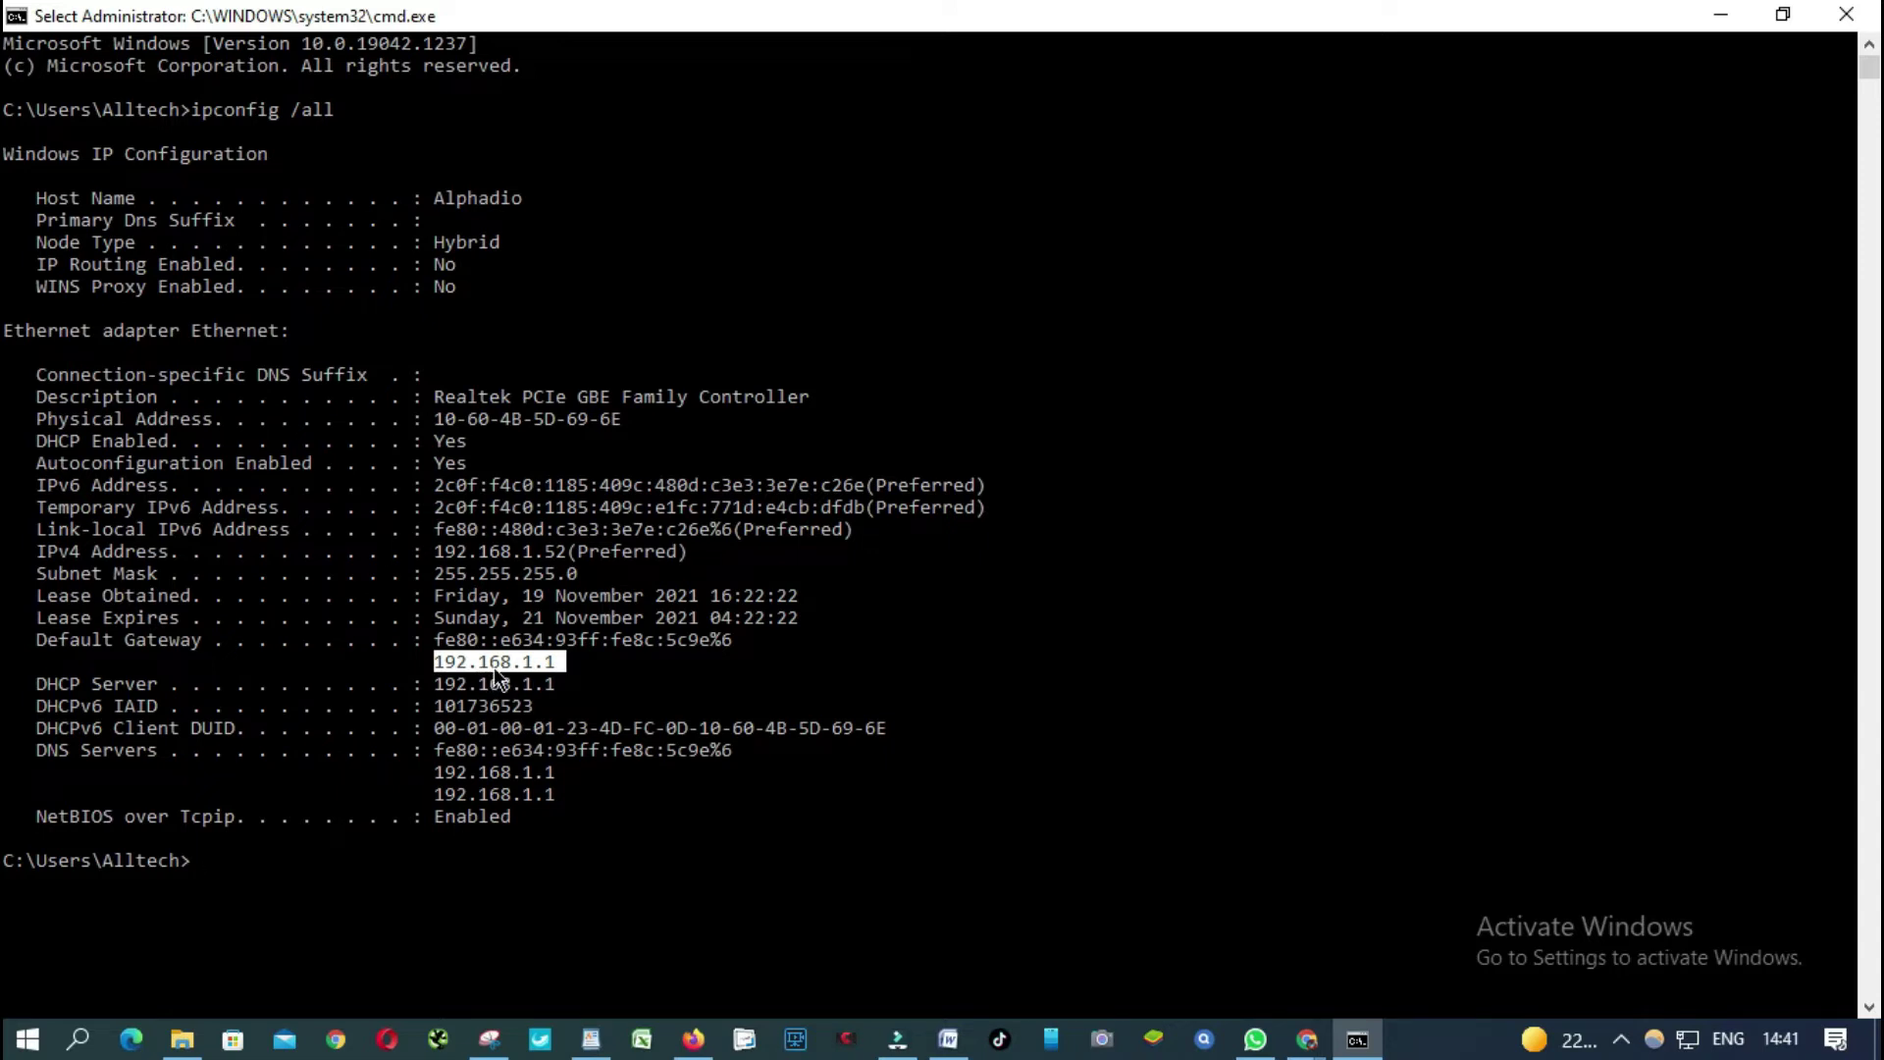
Open the Ethernet connection's properties in Network & Internet settings and highlight the IPv4 DNS server 192.168.1.1.
left_click(1718, 18)
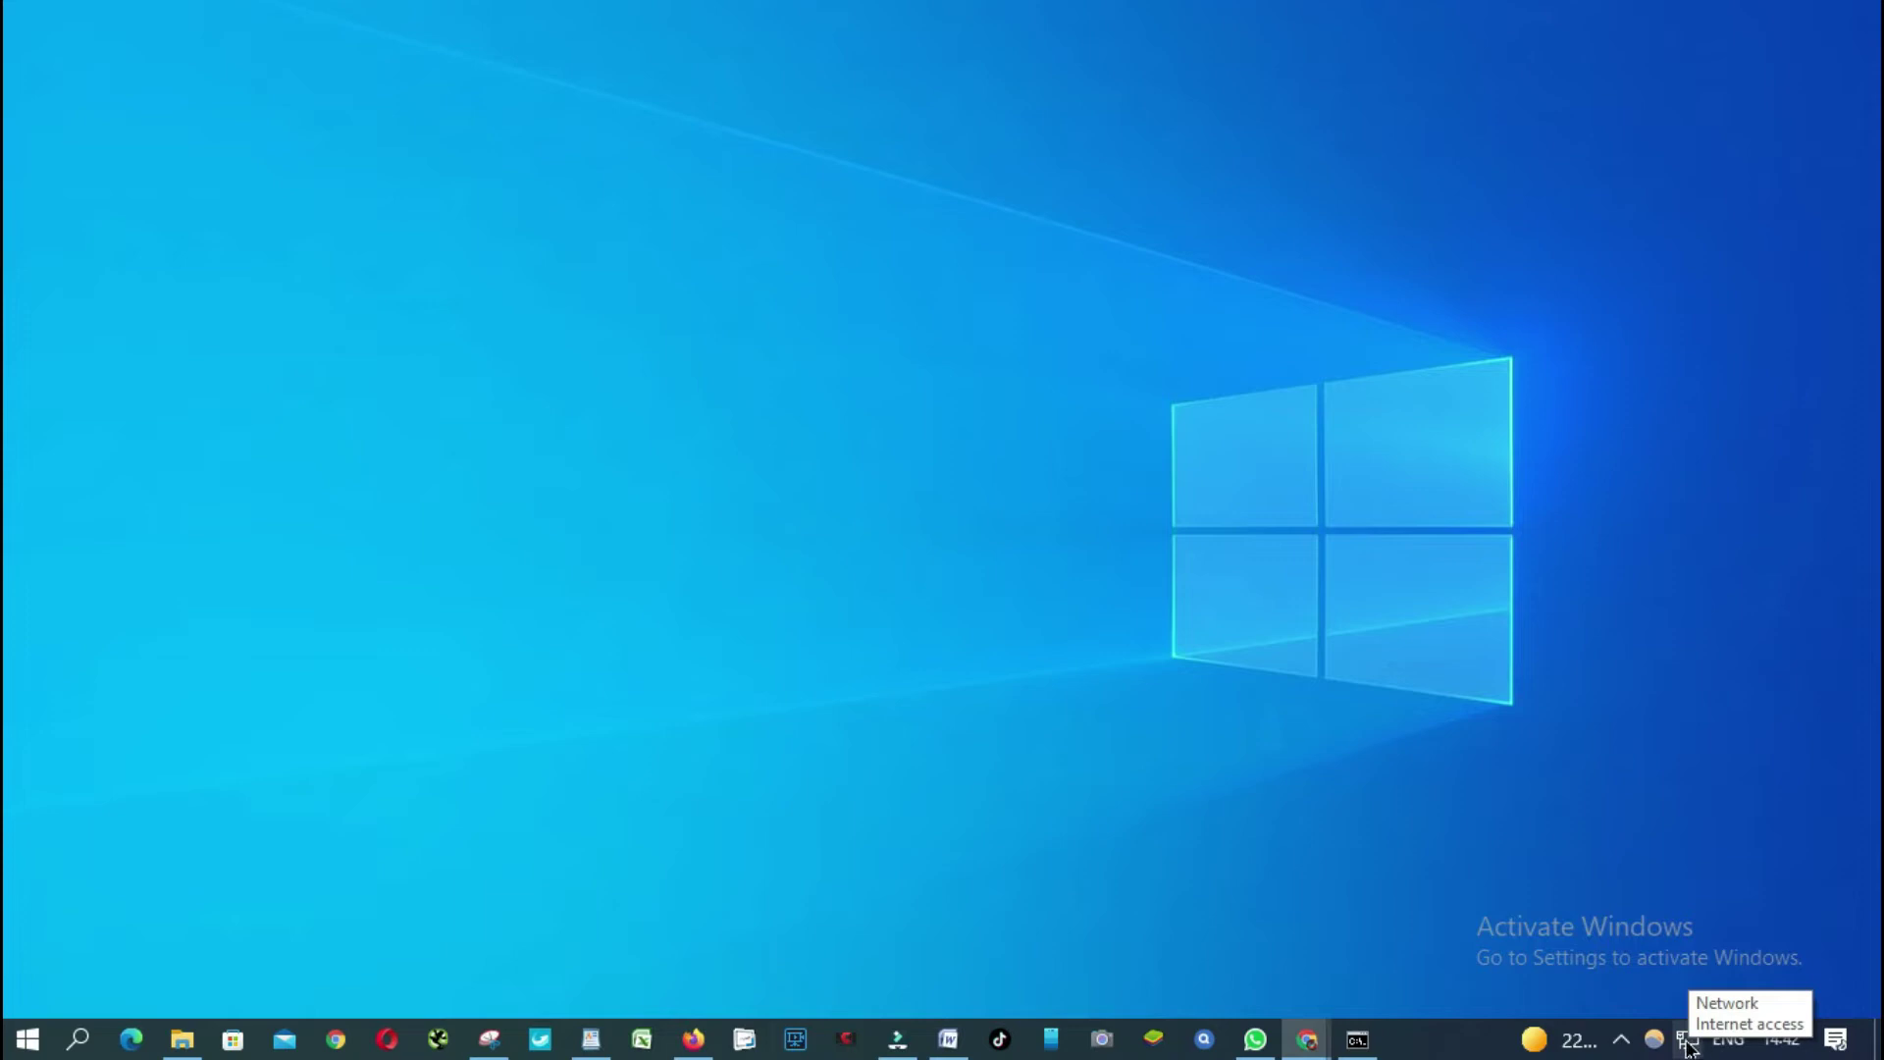
right_click(1683, 1043)
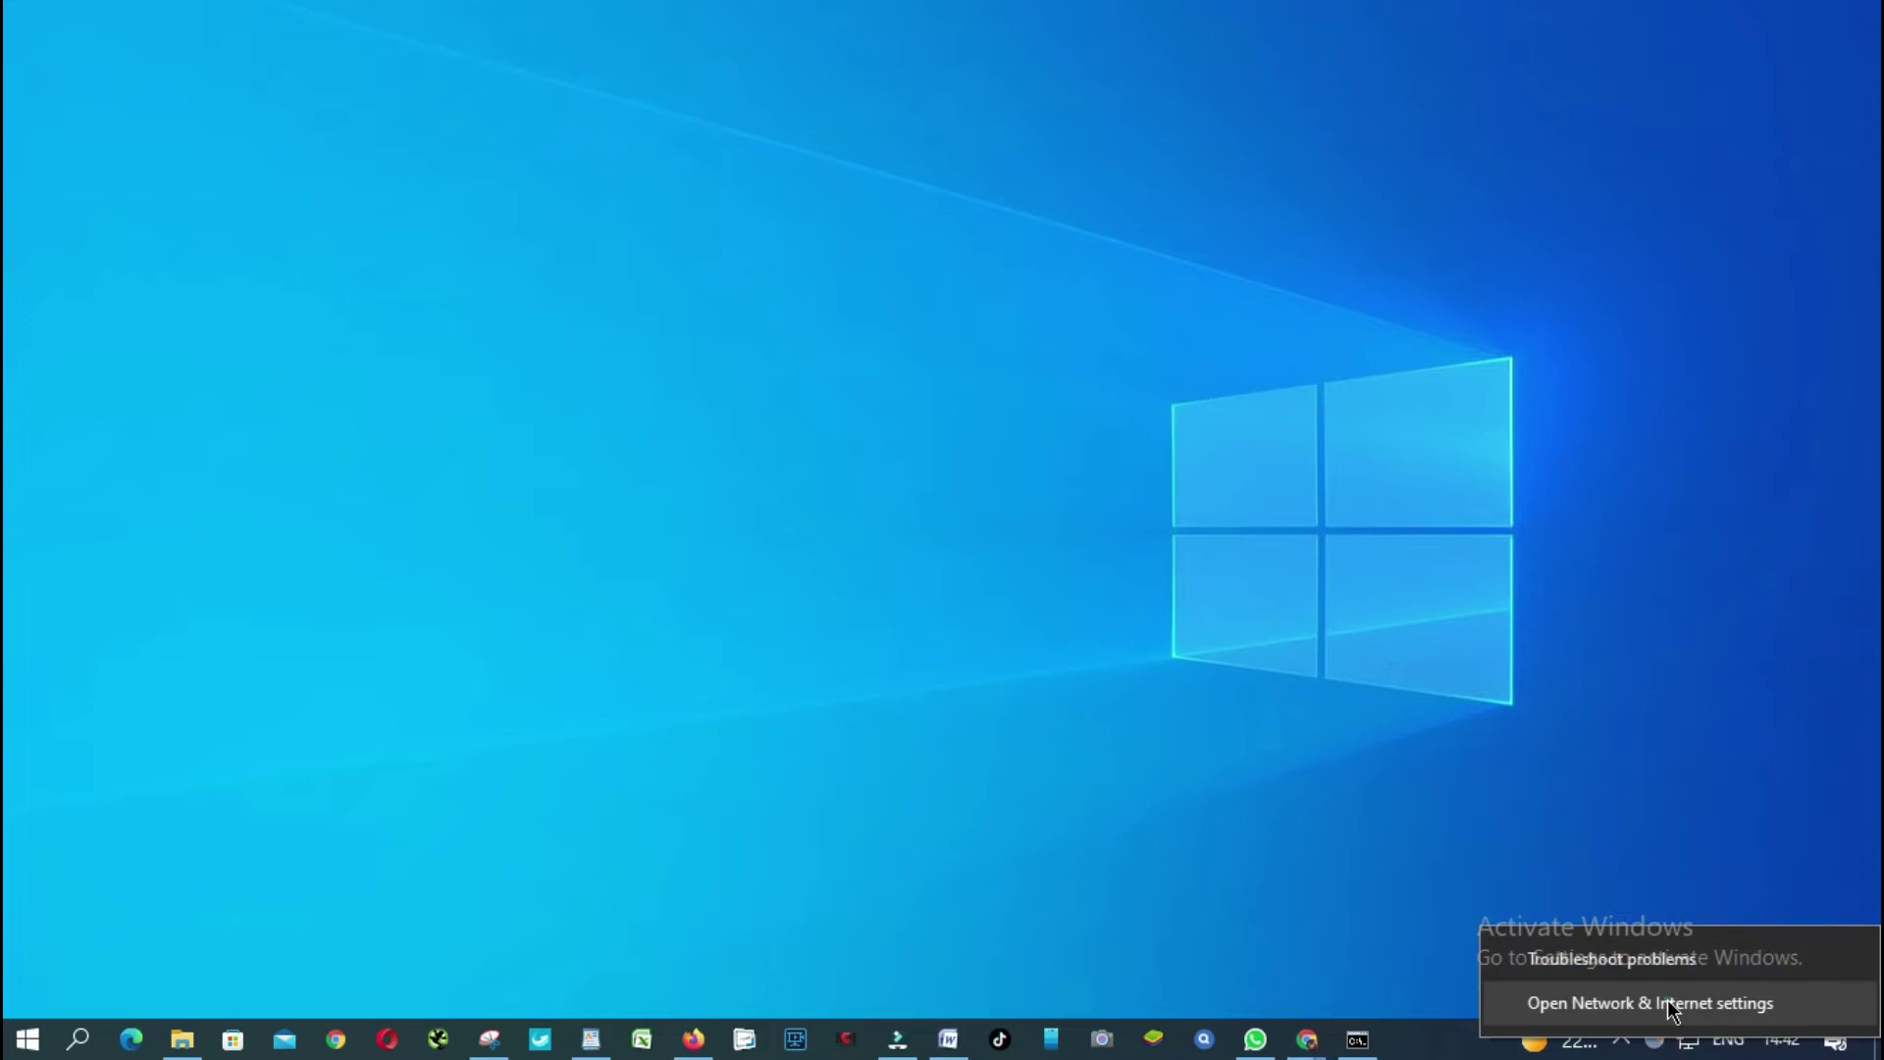
left_click(1671, 1004)
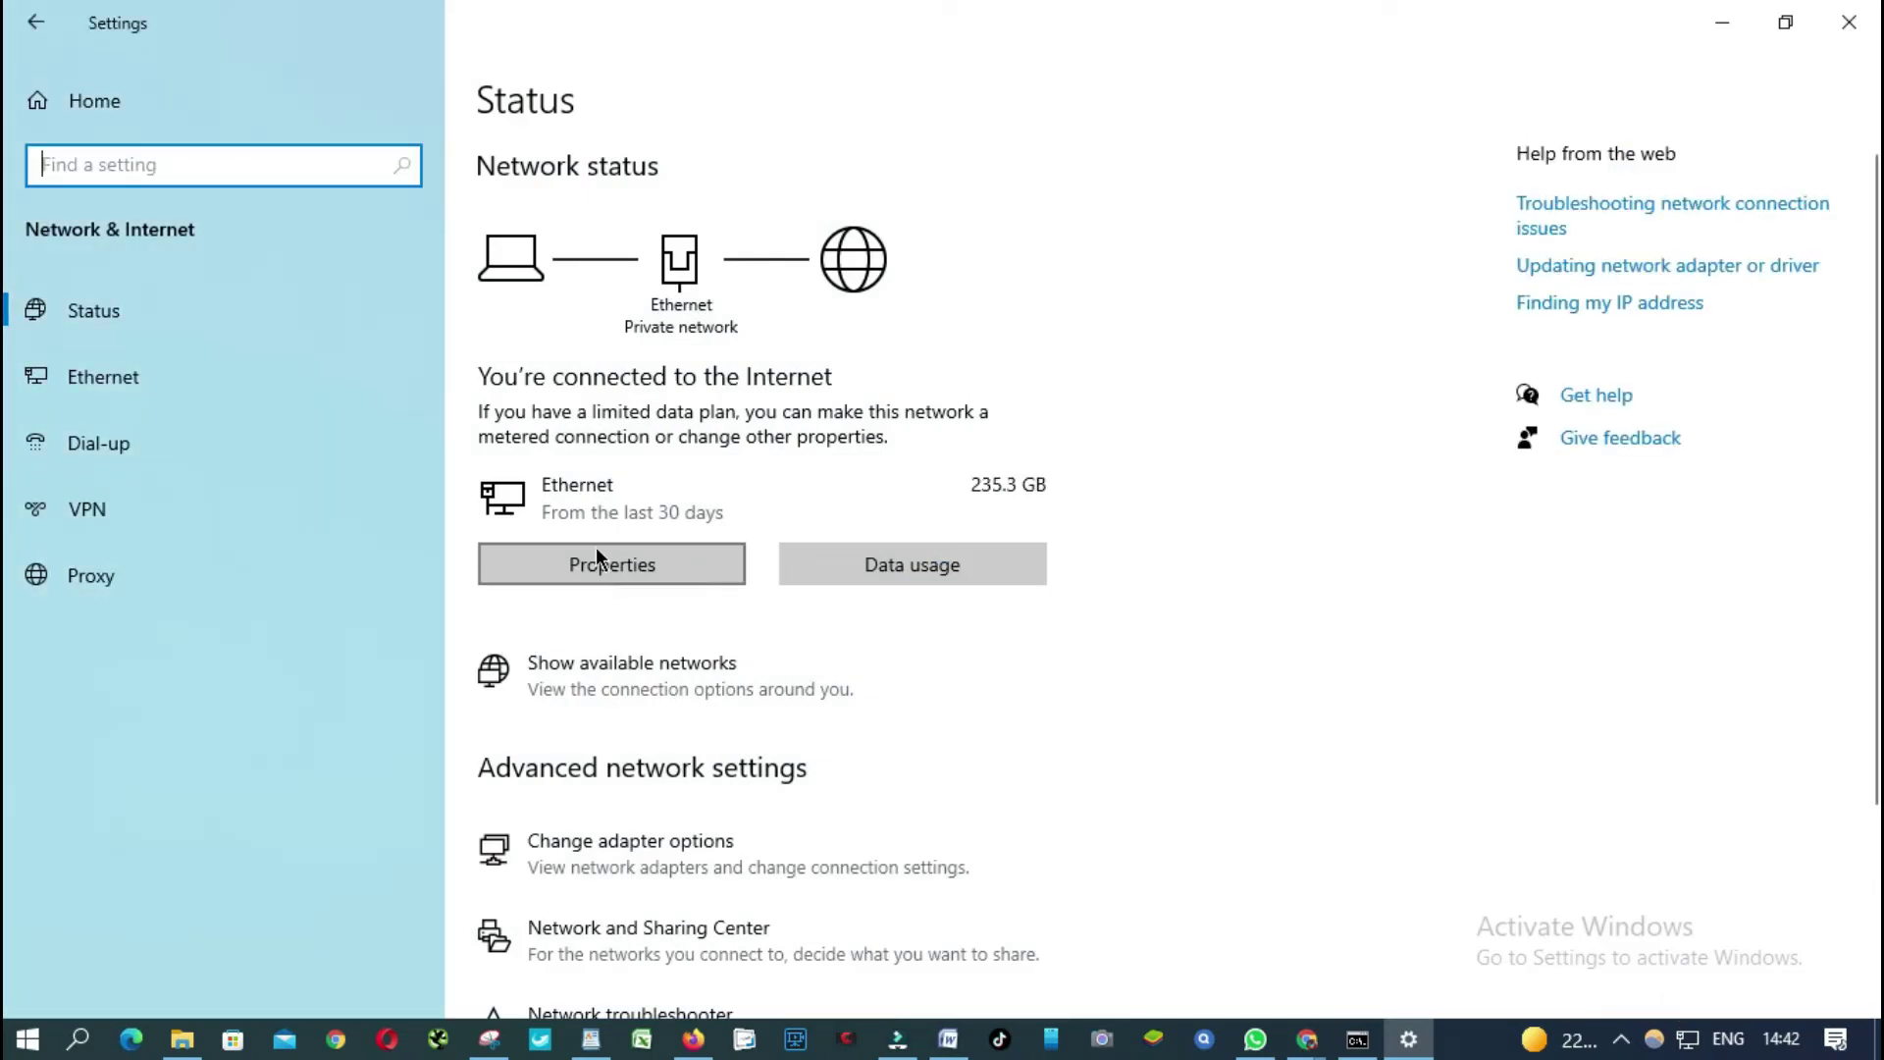
left_click(636, 569)
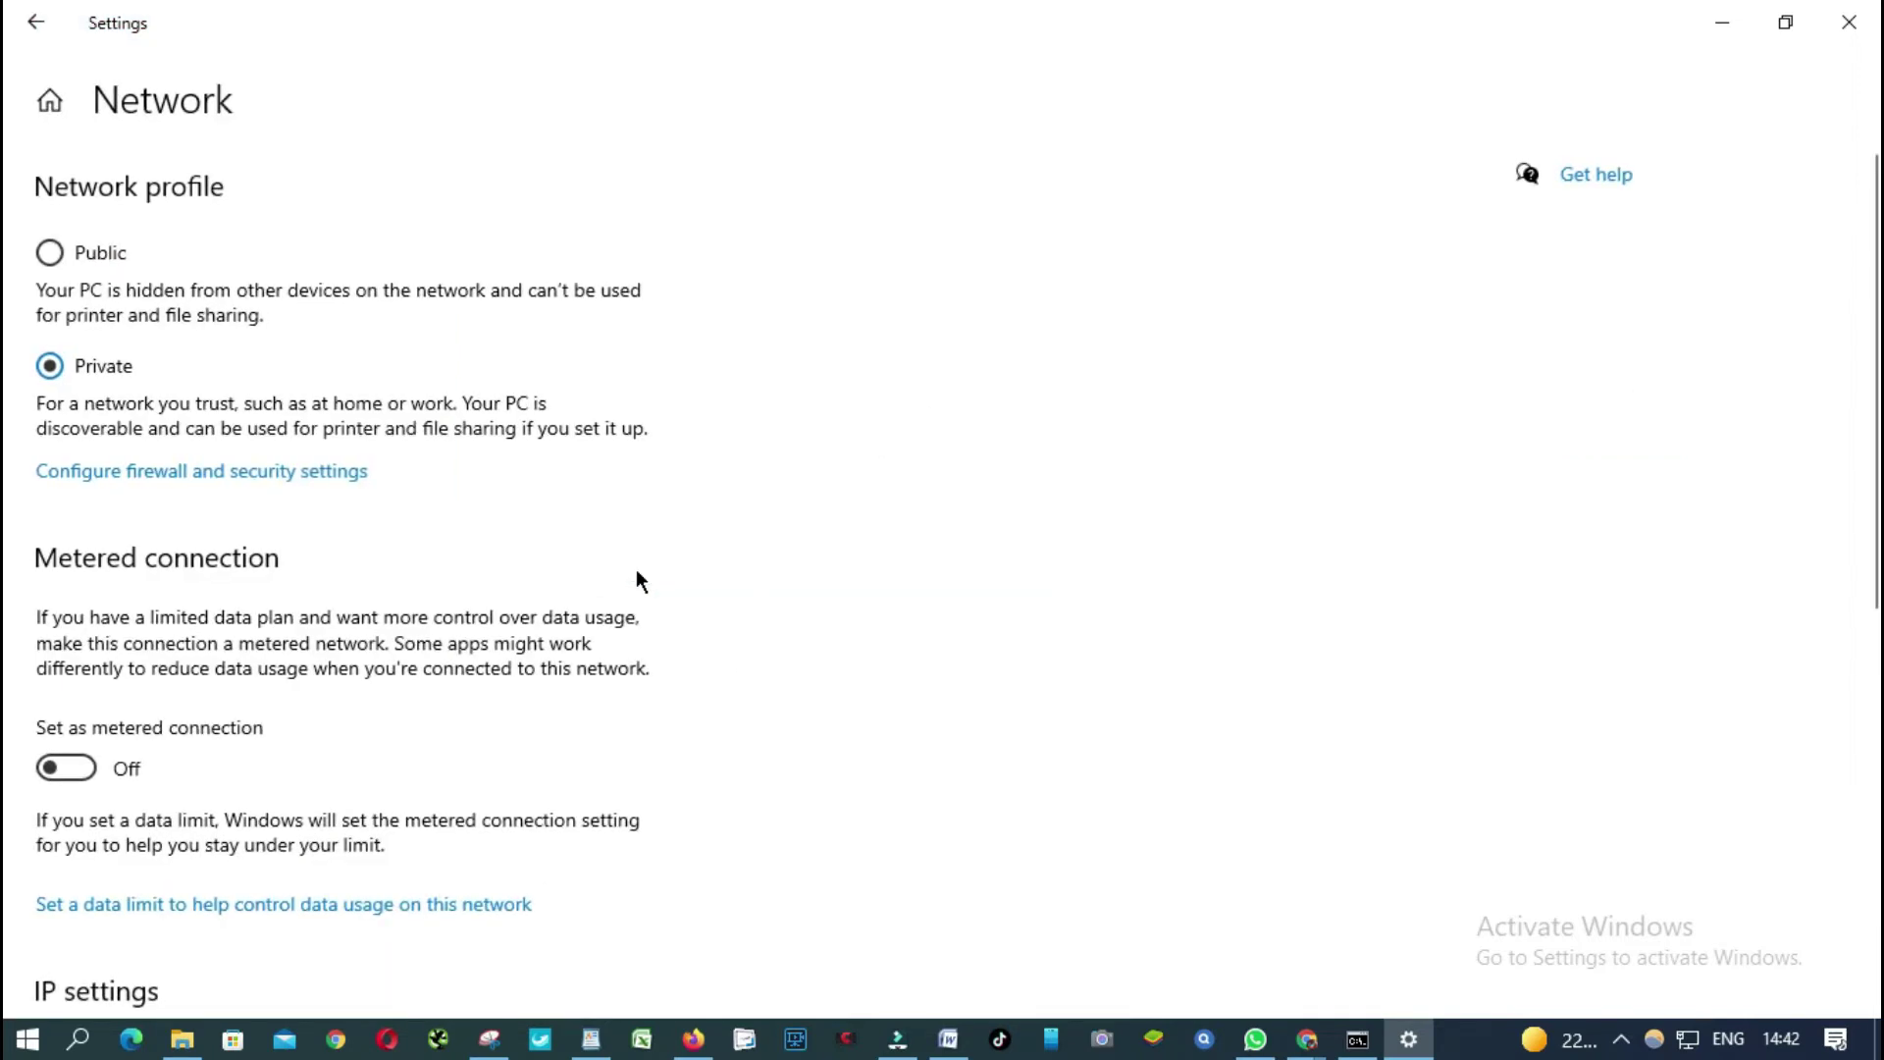
scroll(598, 567, "down", 5)
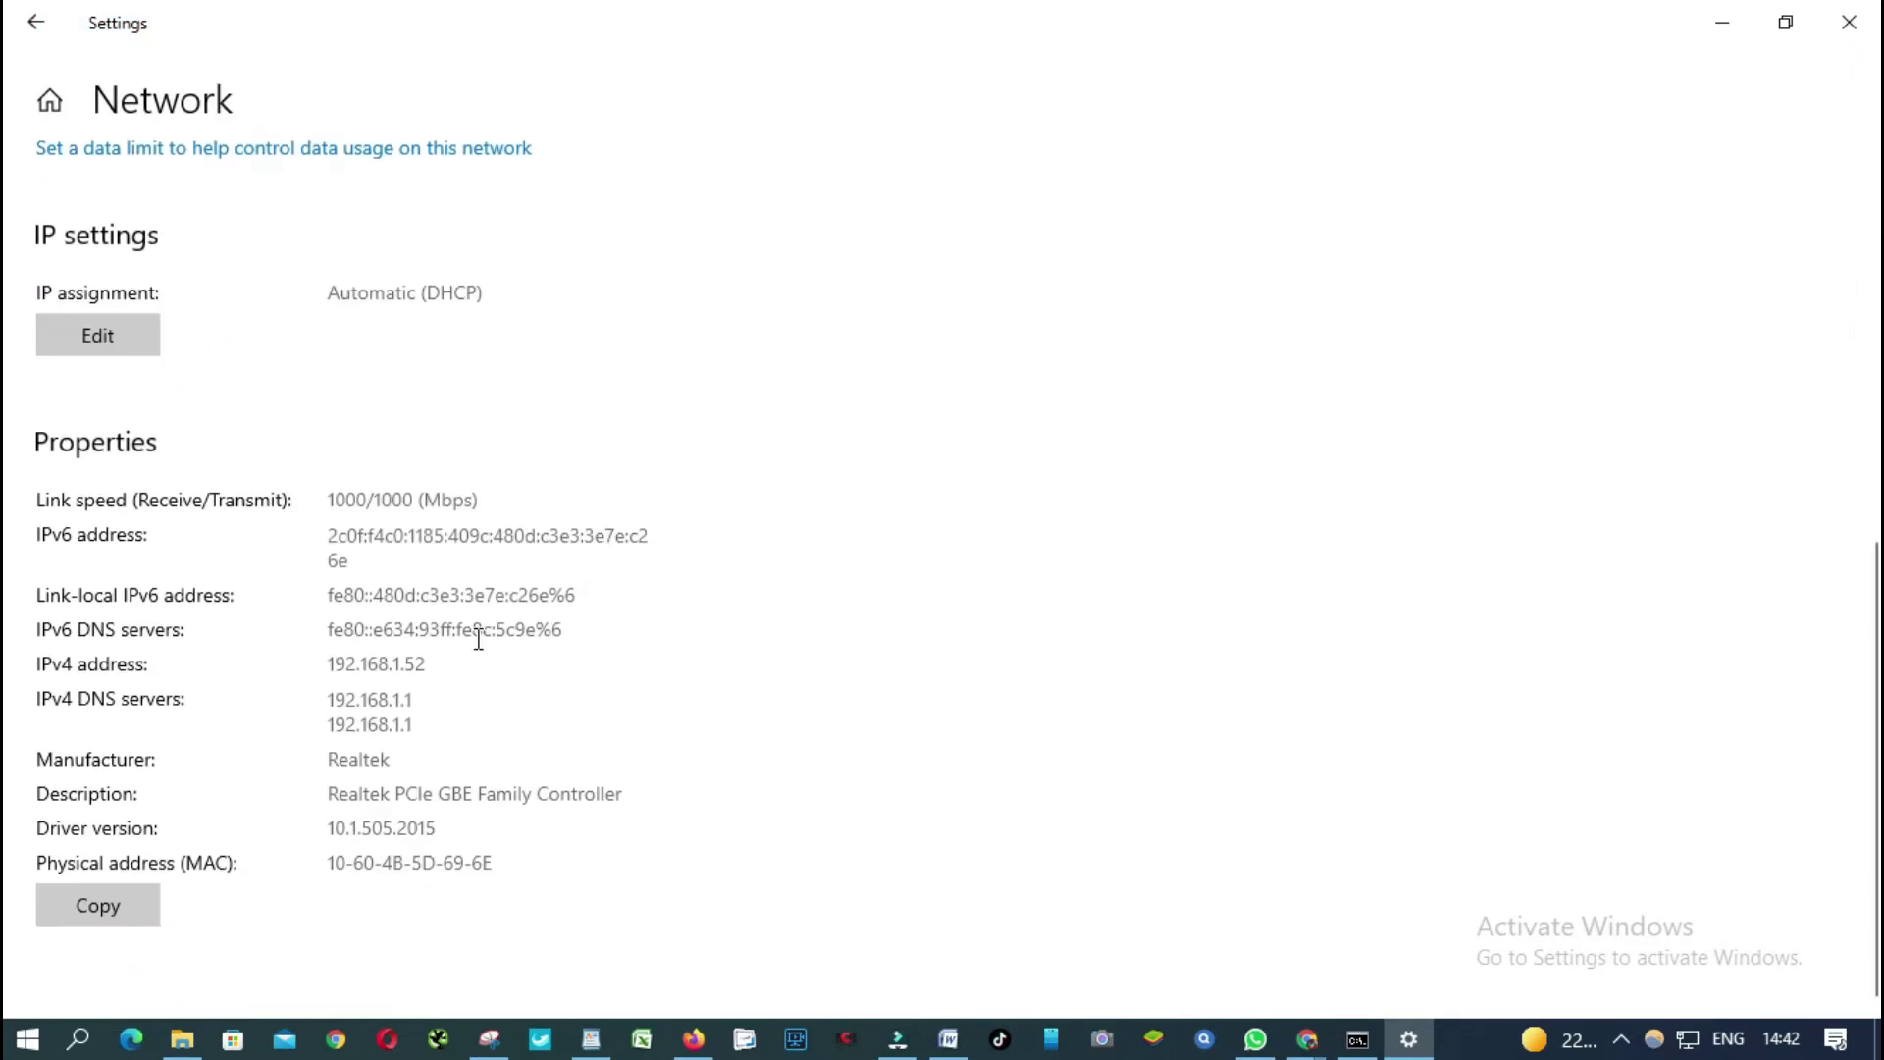
left_click_drag(330, 704, 436, 696)
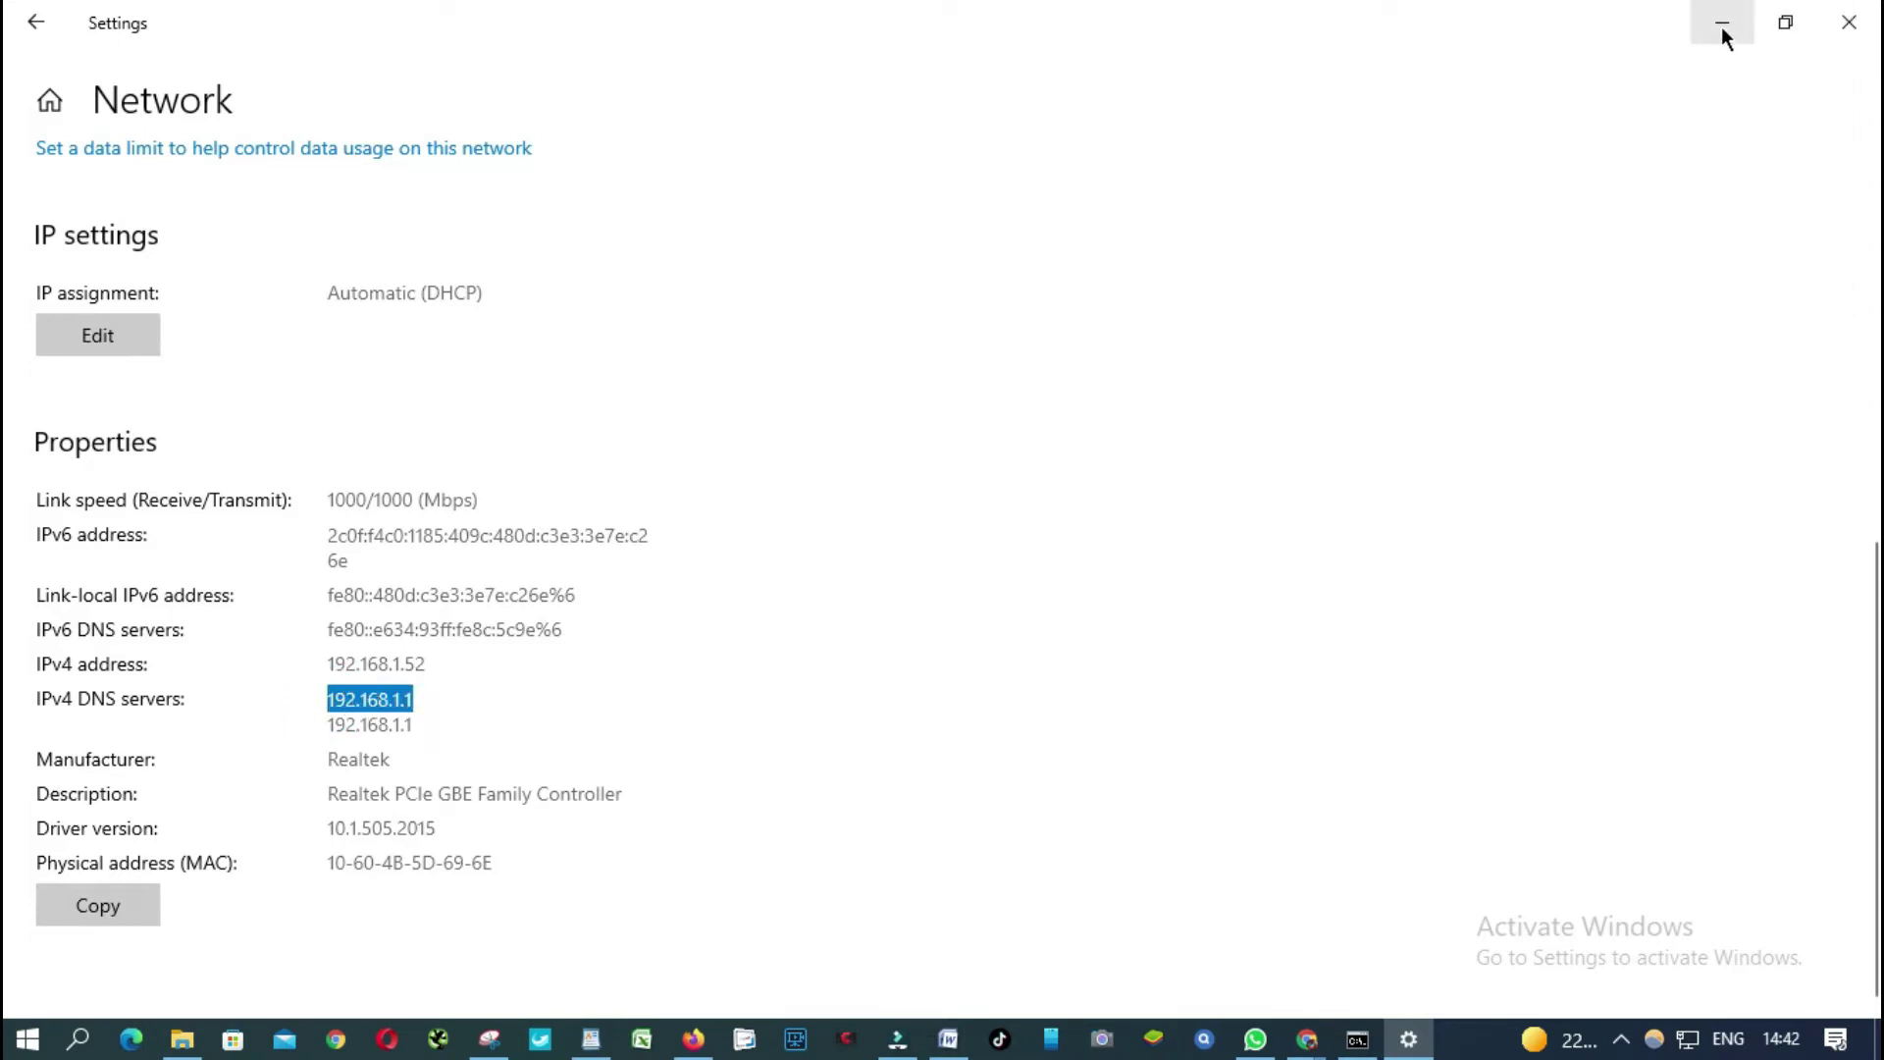
Open the Ethernet adapter's Network Connection Details and select the IPv4 Default Gateway 192.168.1.1 row.
left_click(46, 30)
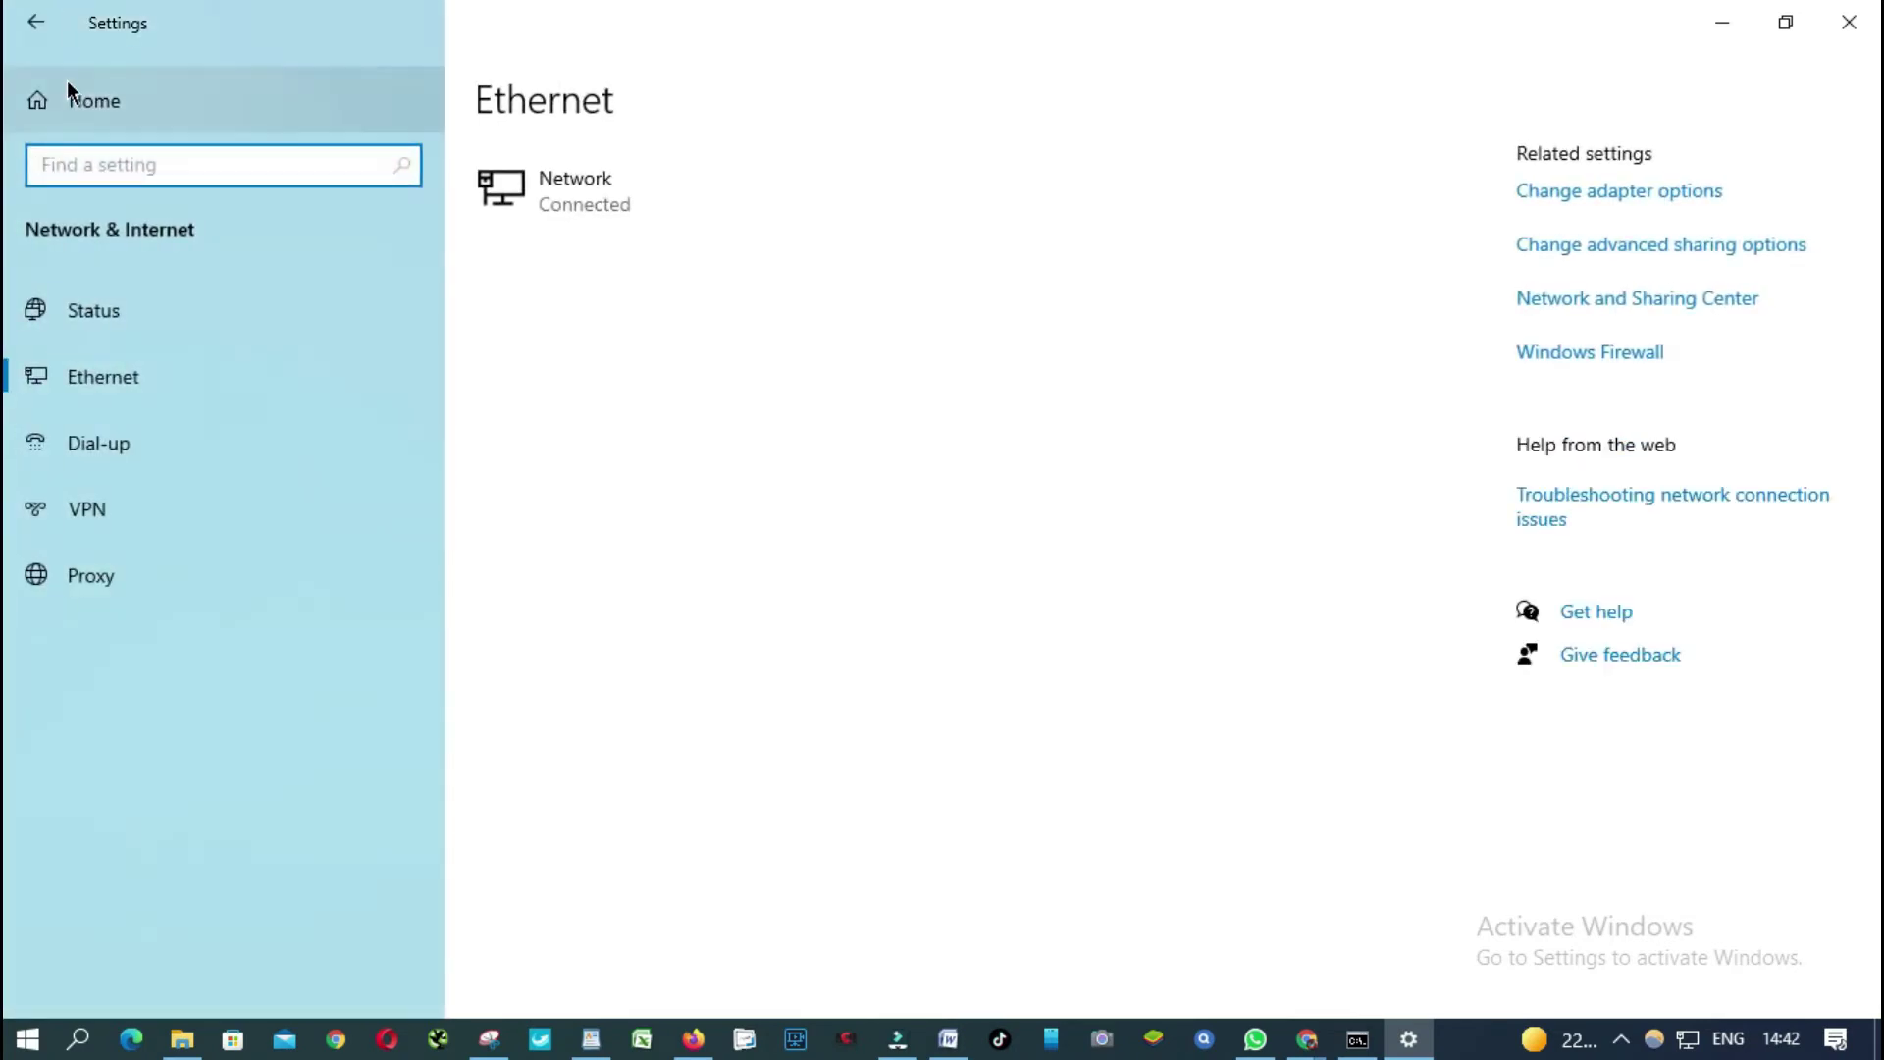
left_click(1586, 206)
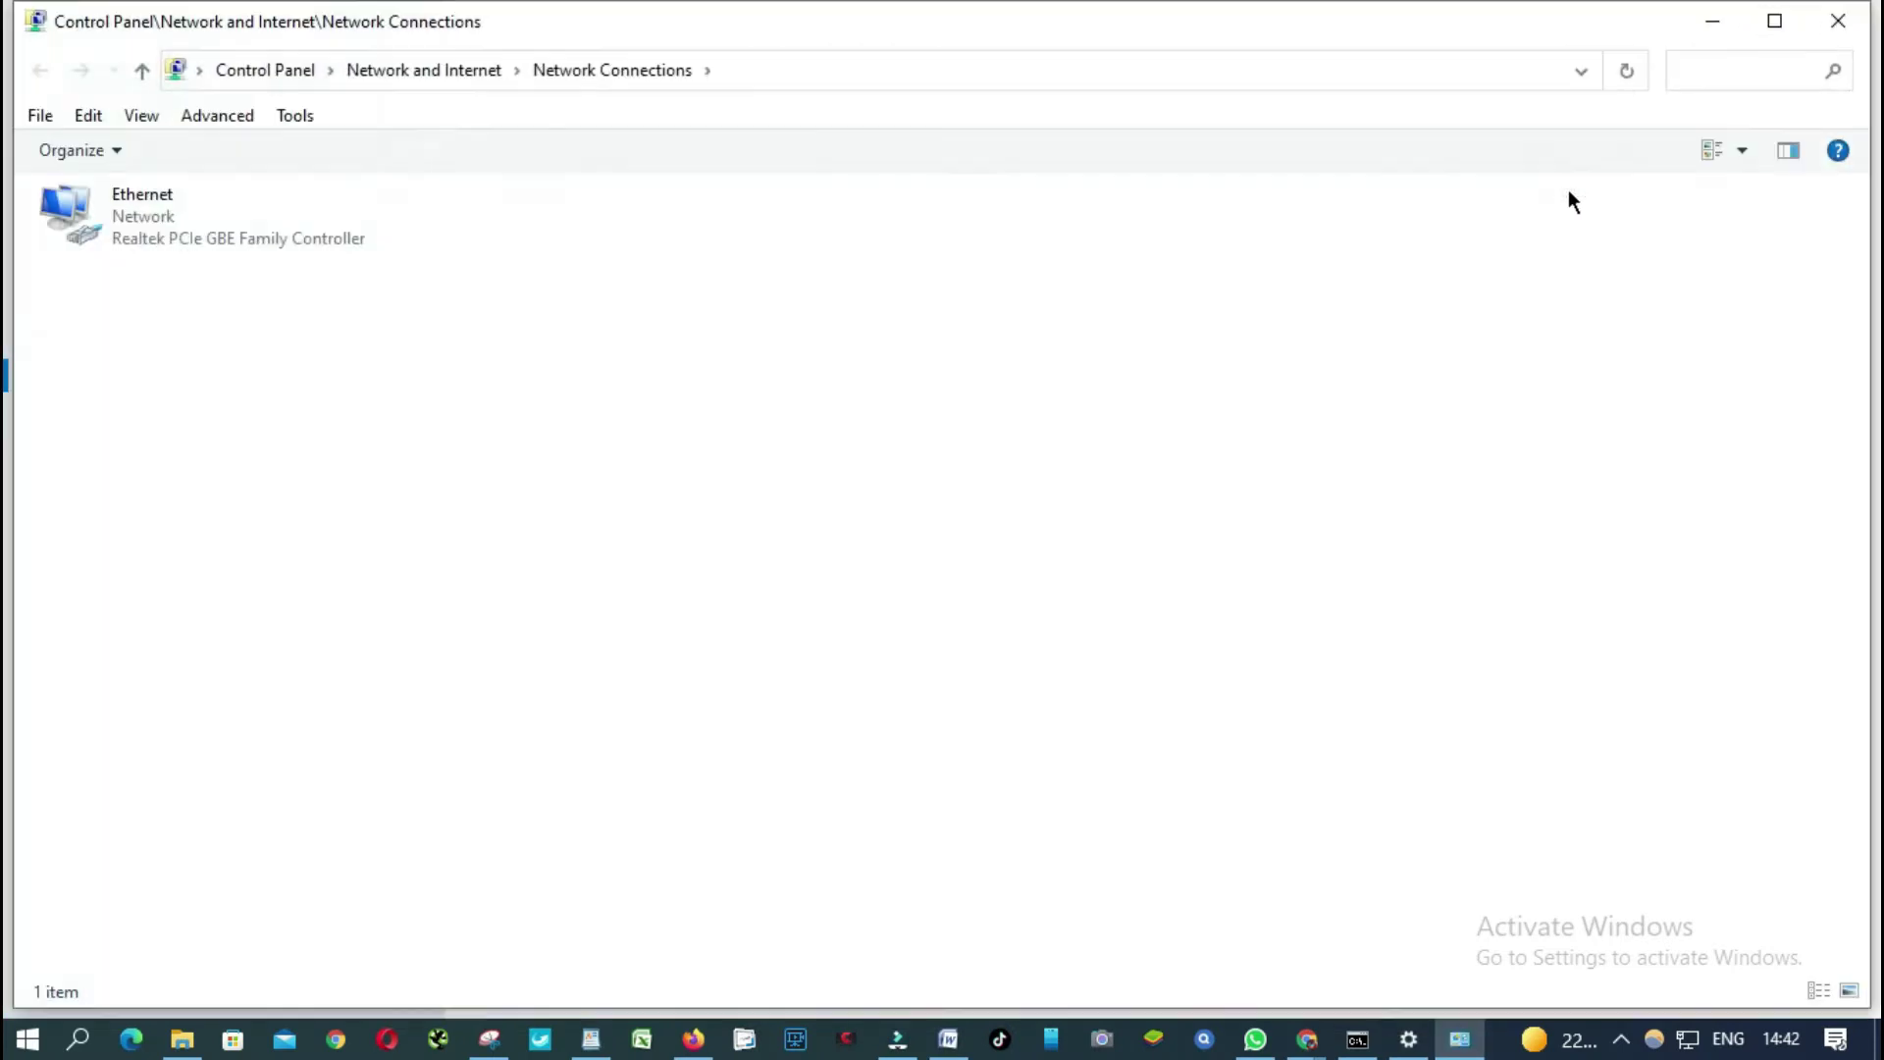
right_click(149, 202)
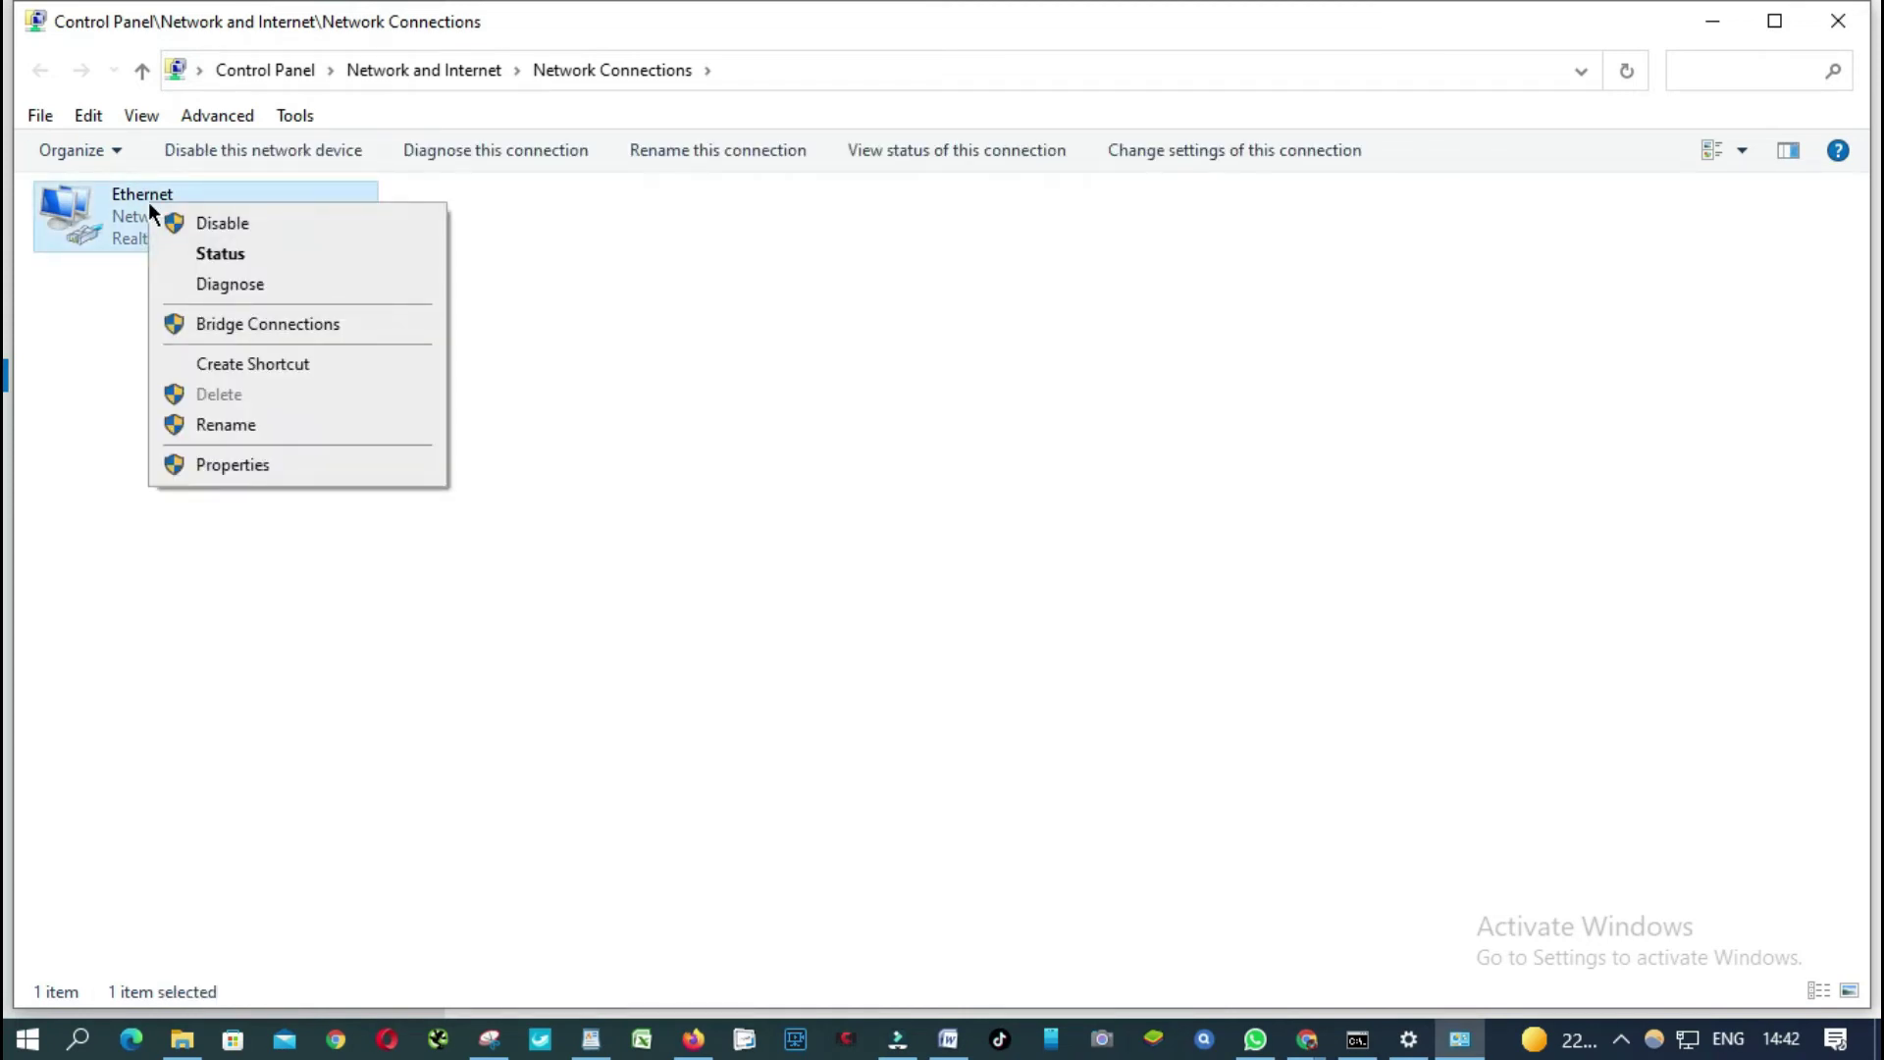
left_click(225, 257)
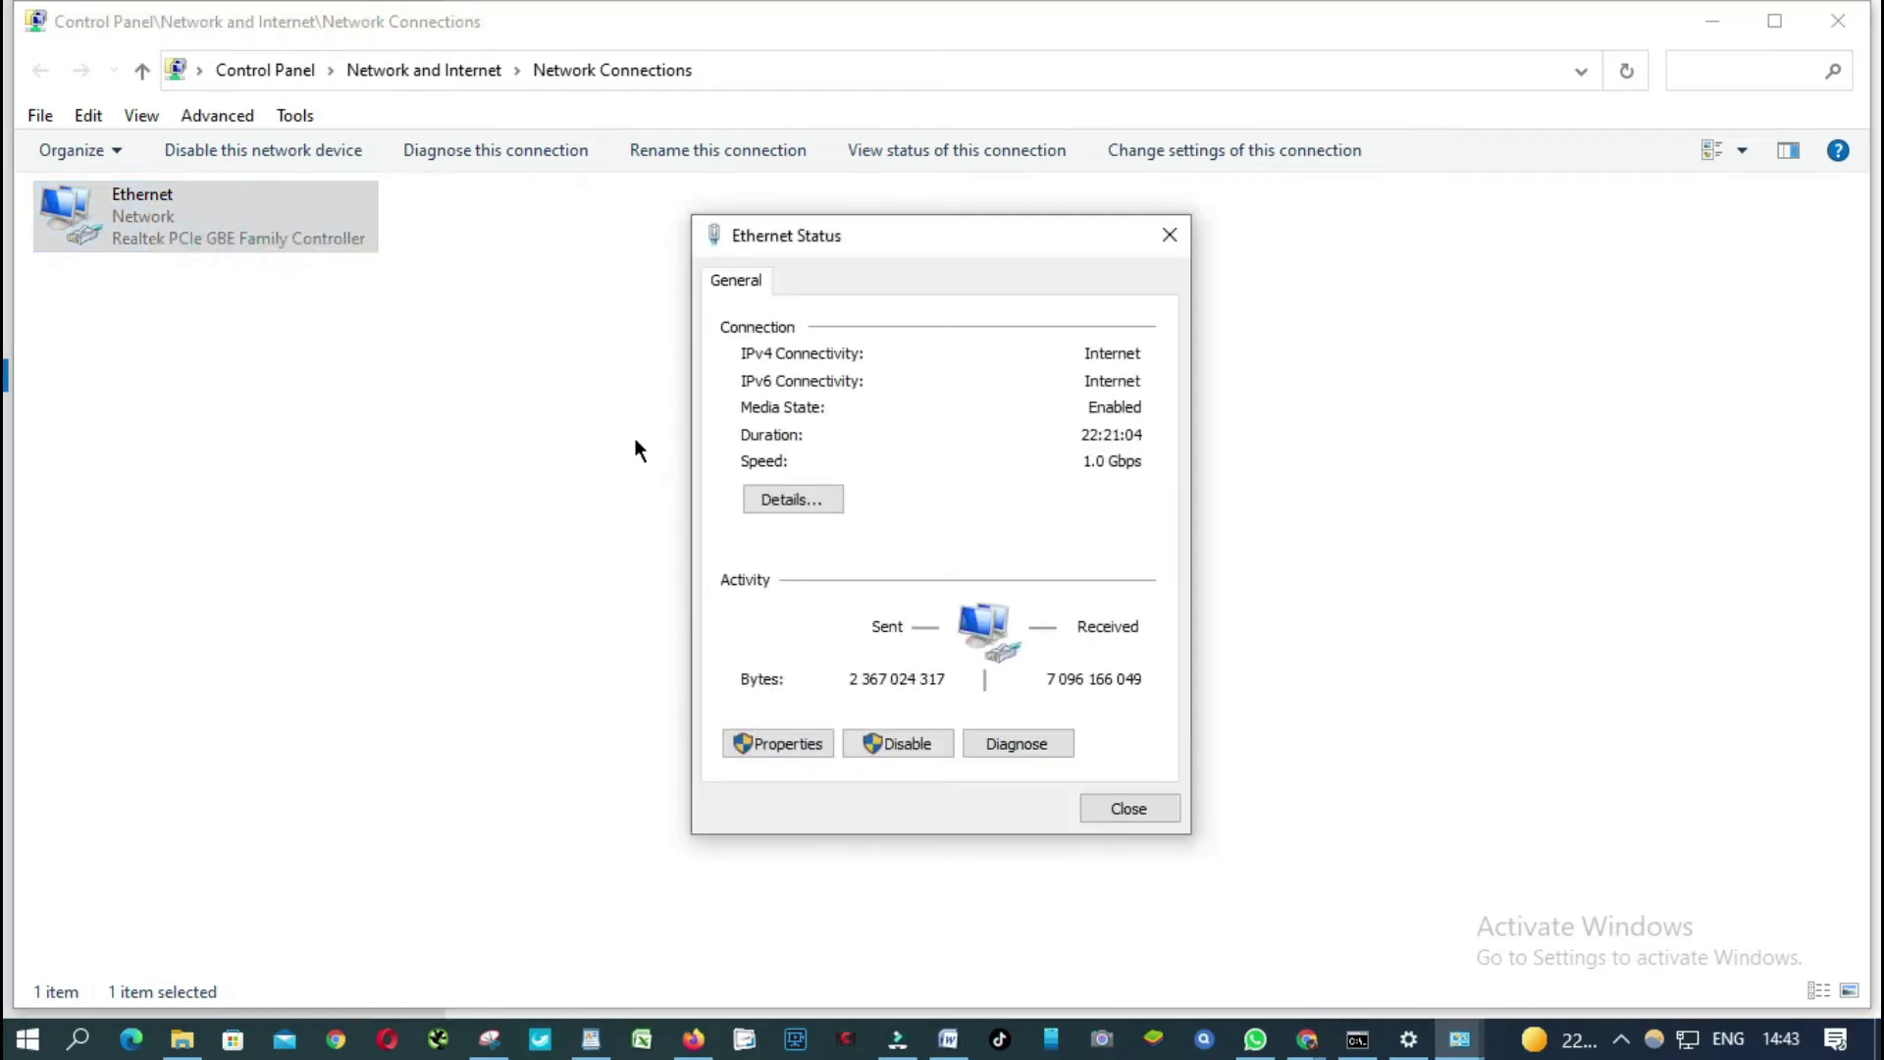
left_click(781, 498)
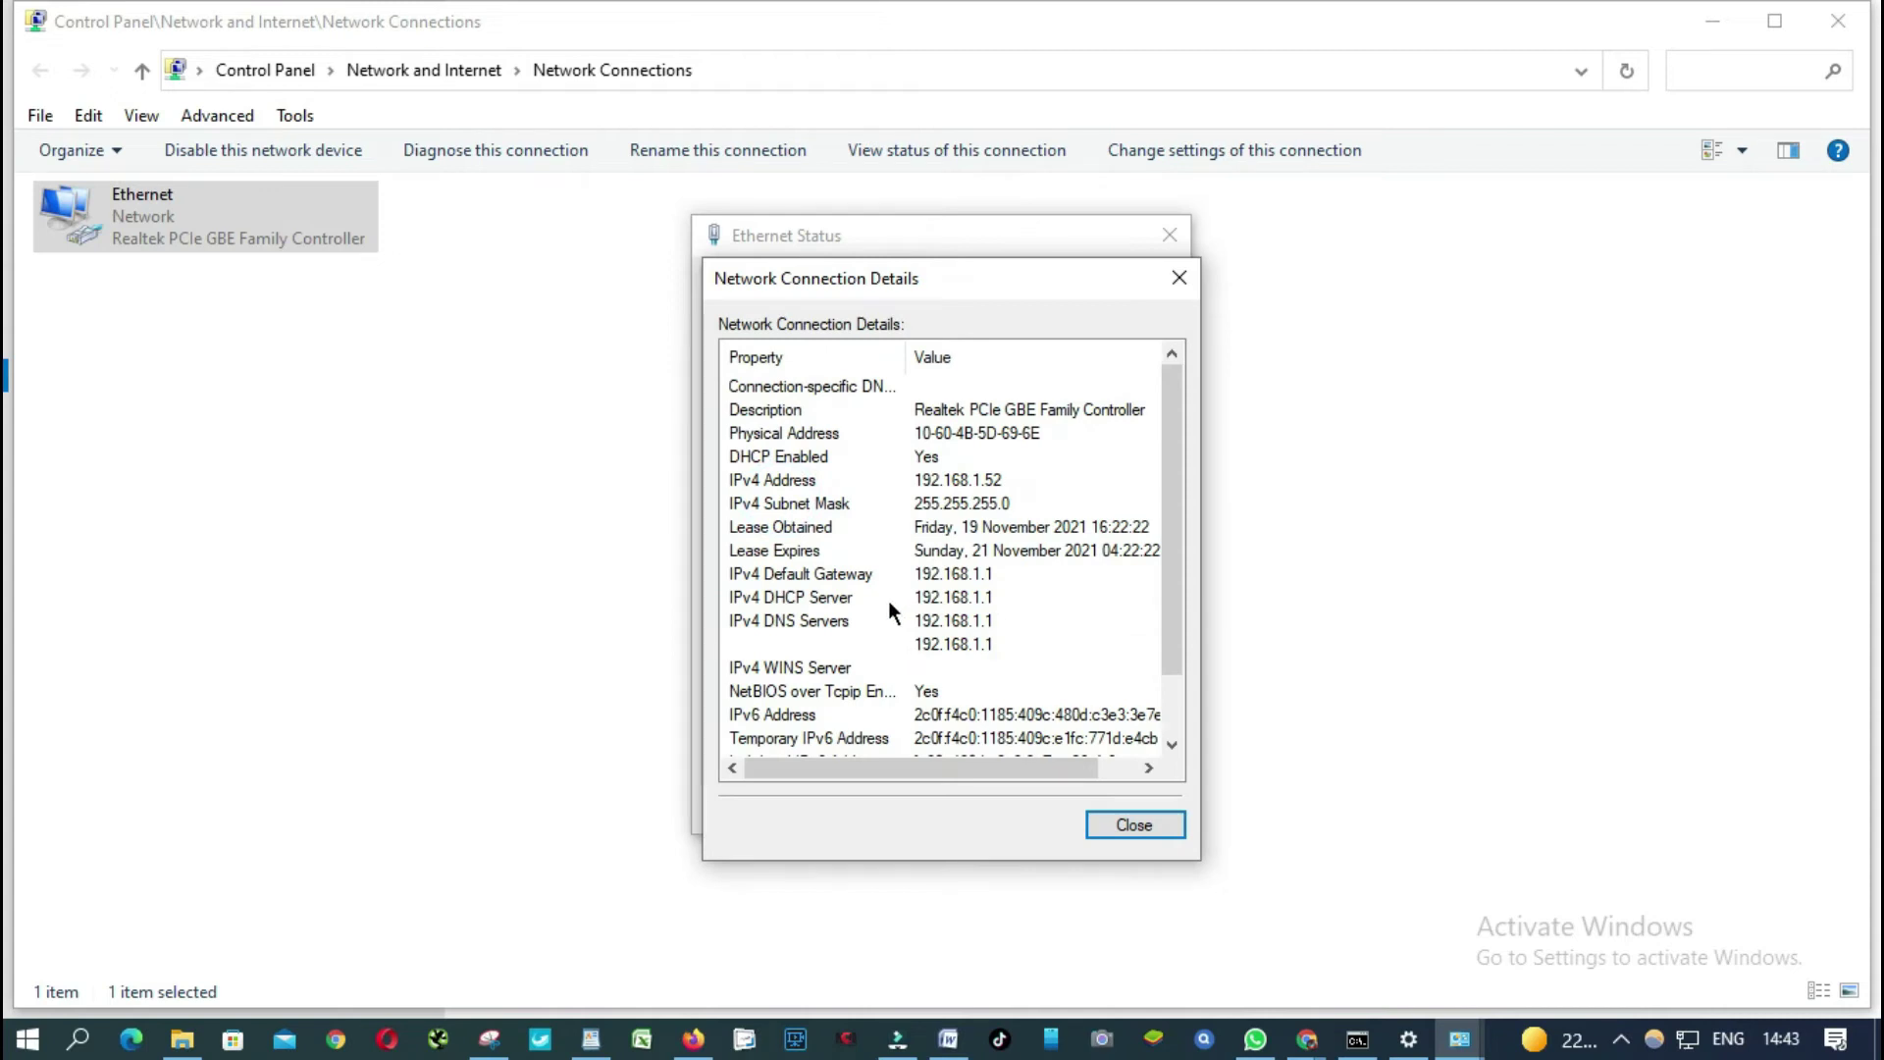
left_click(927, 574)
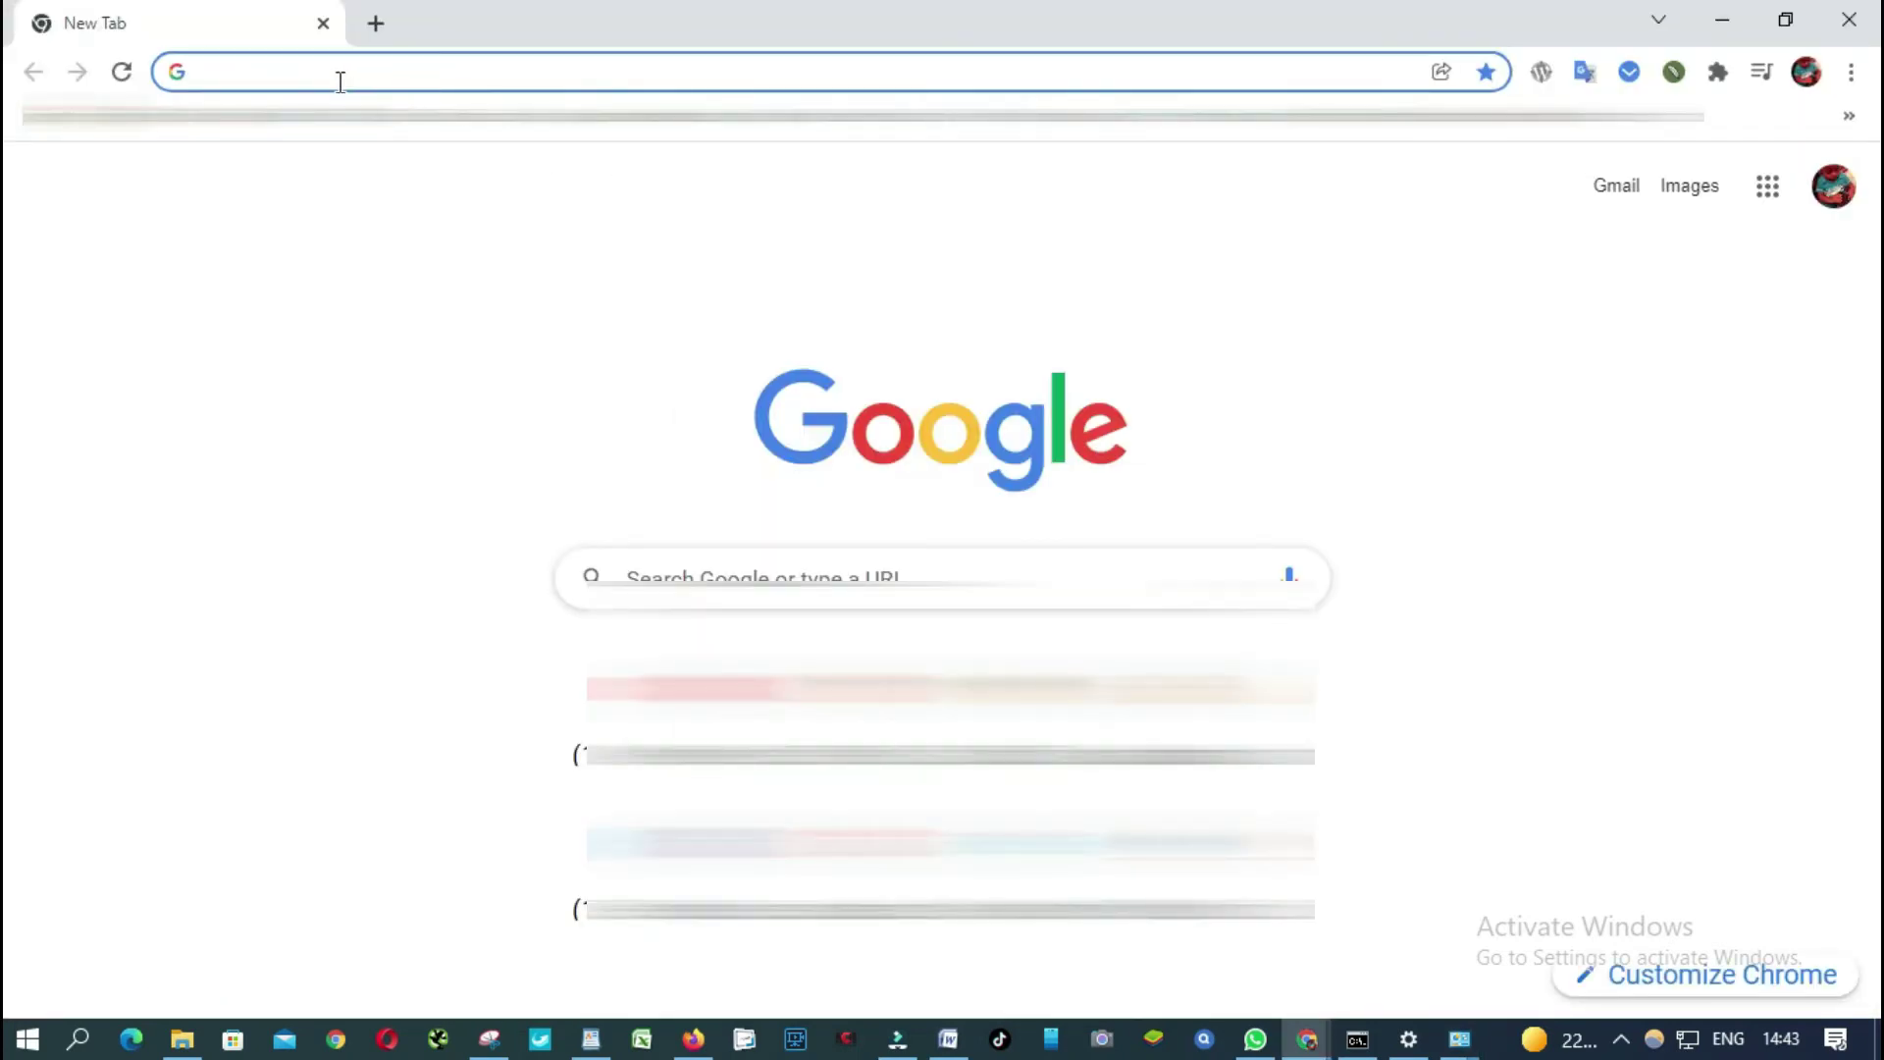
Go to 192.168.1.1 in Chrome to load the Huawei router admin page.
type("192.168.1.1")
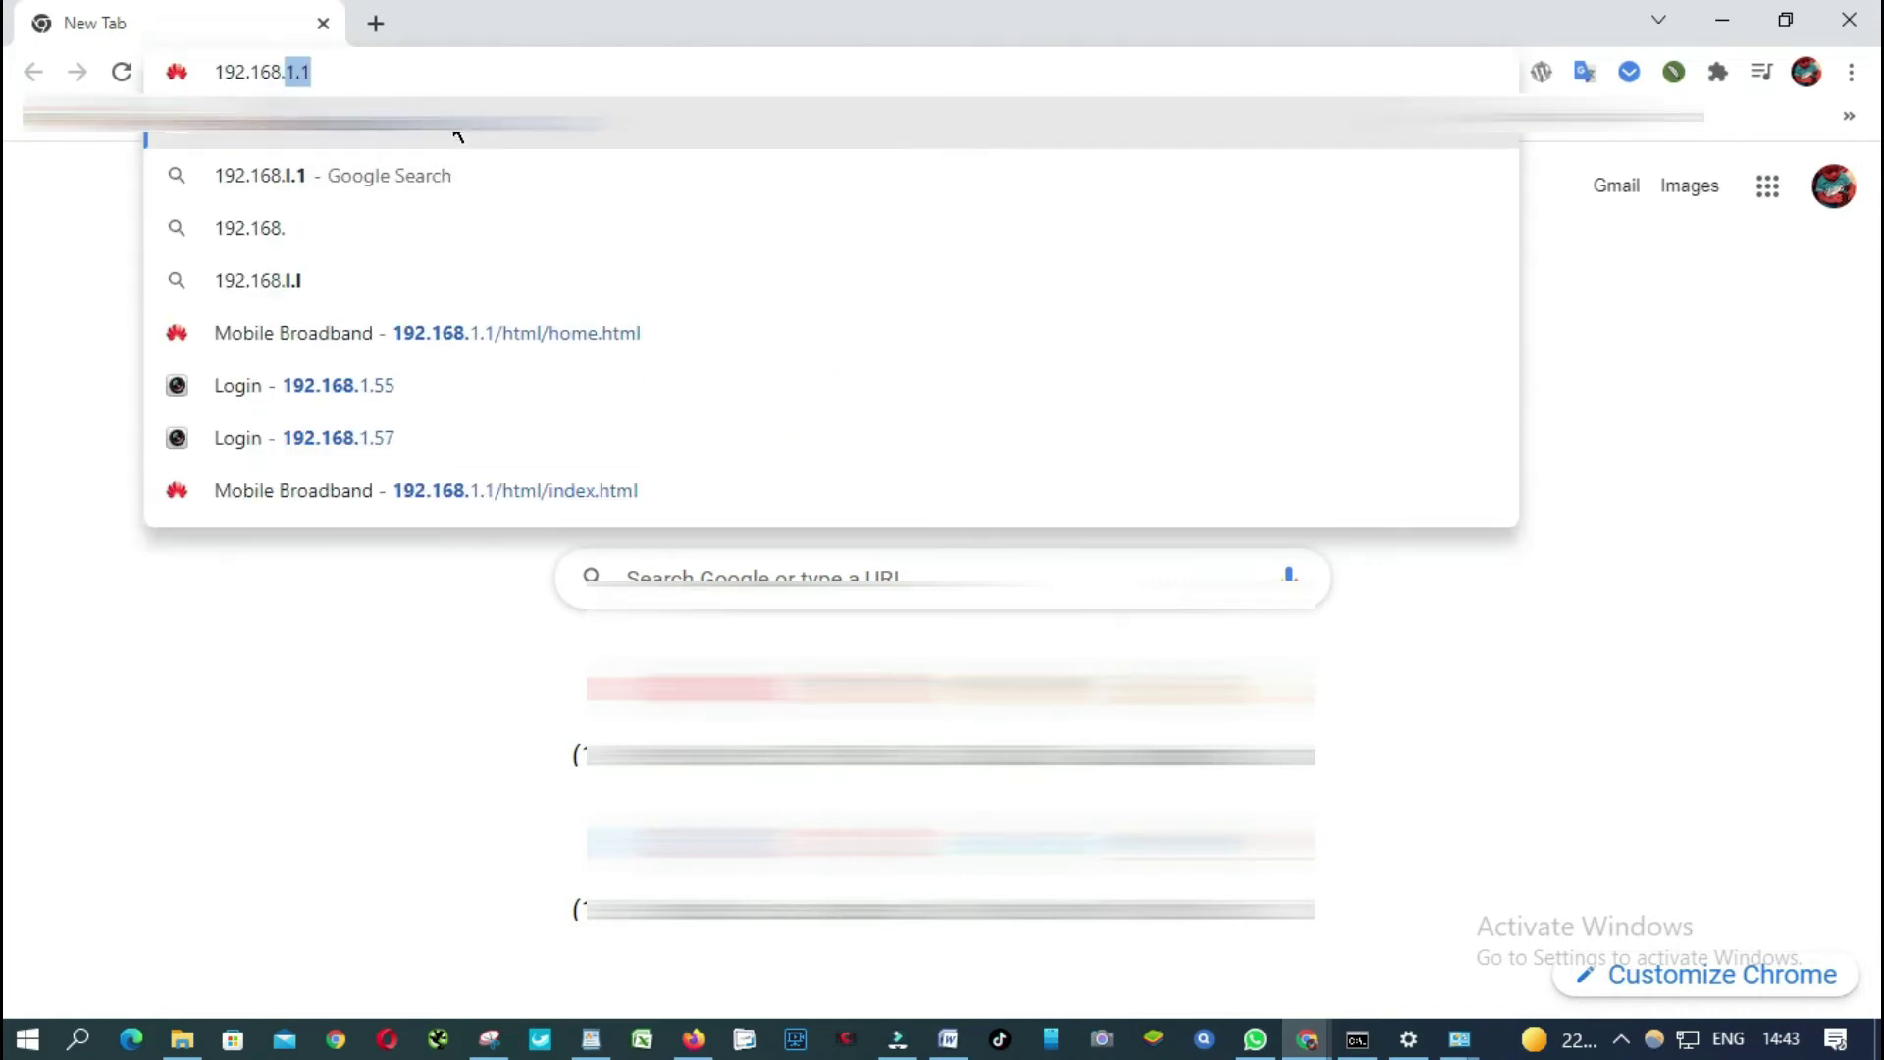
key("Return")
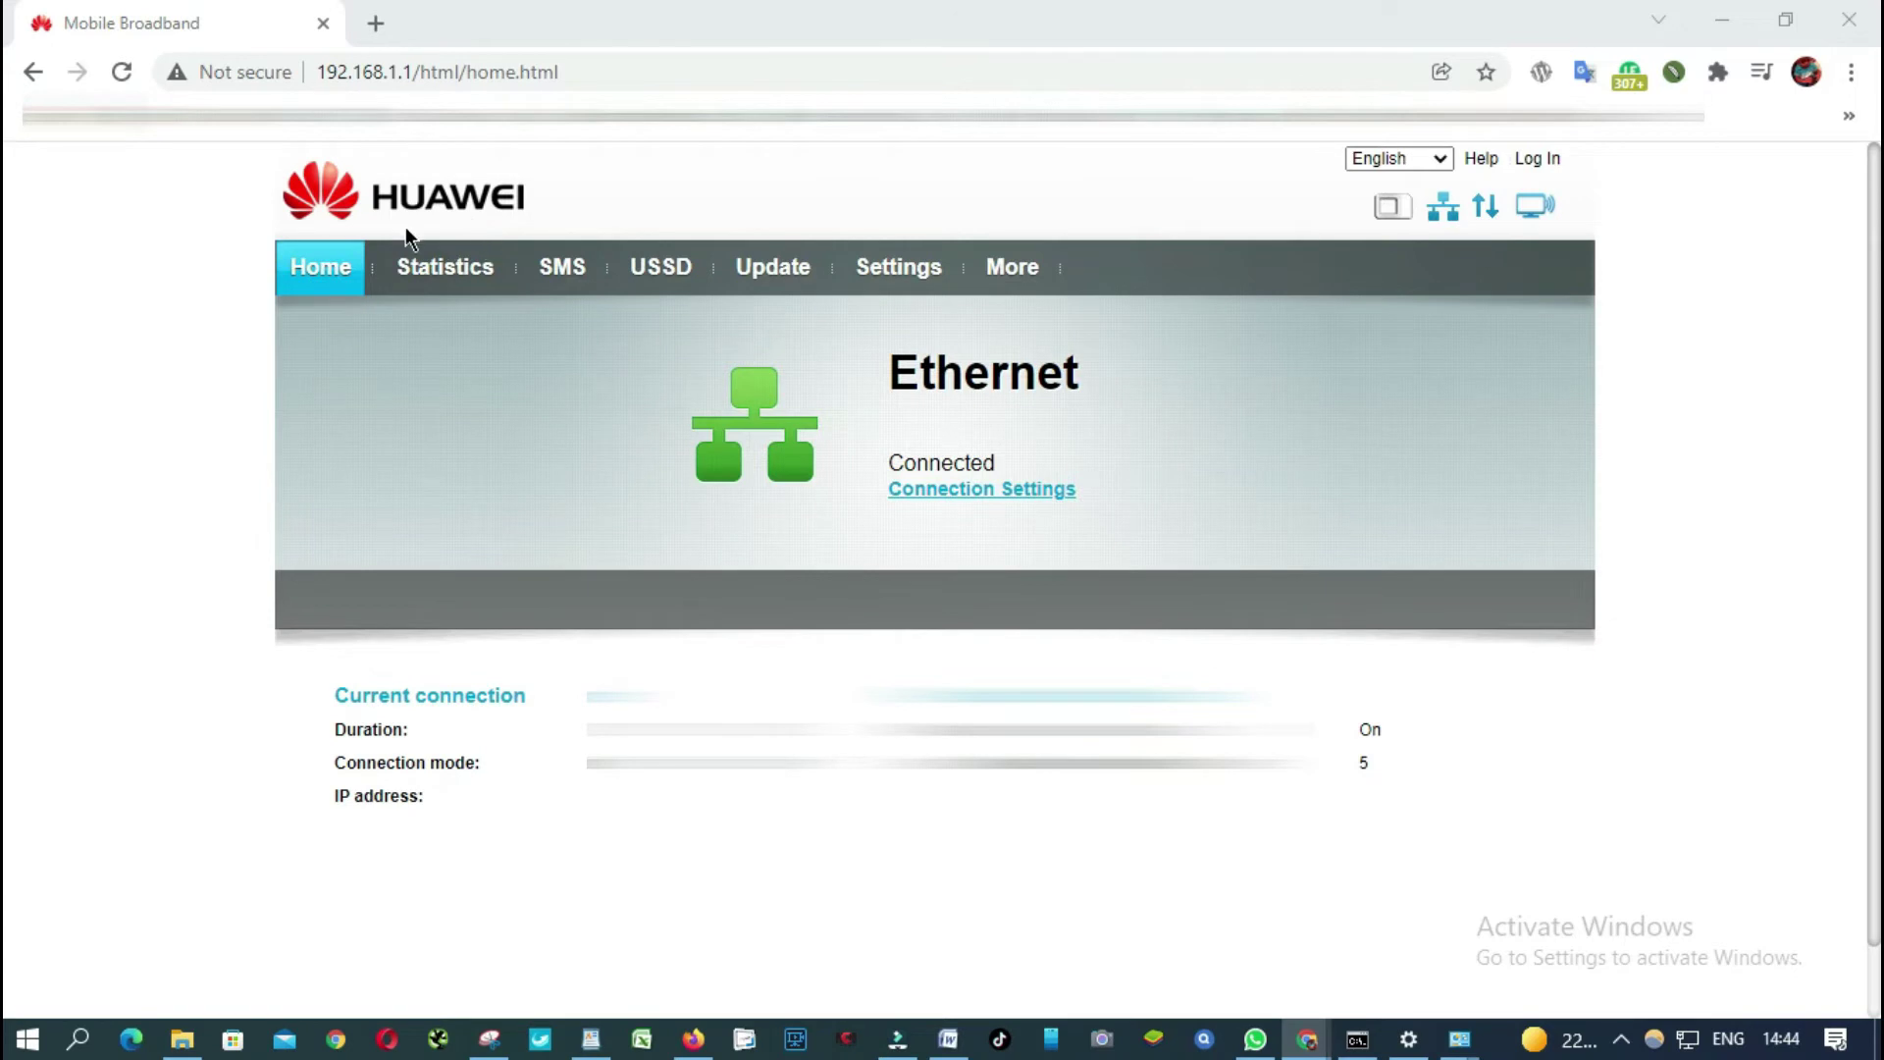
Log in to the router admin with the administrator user name and its password.
left_click(1538, 160)
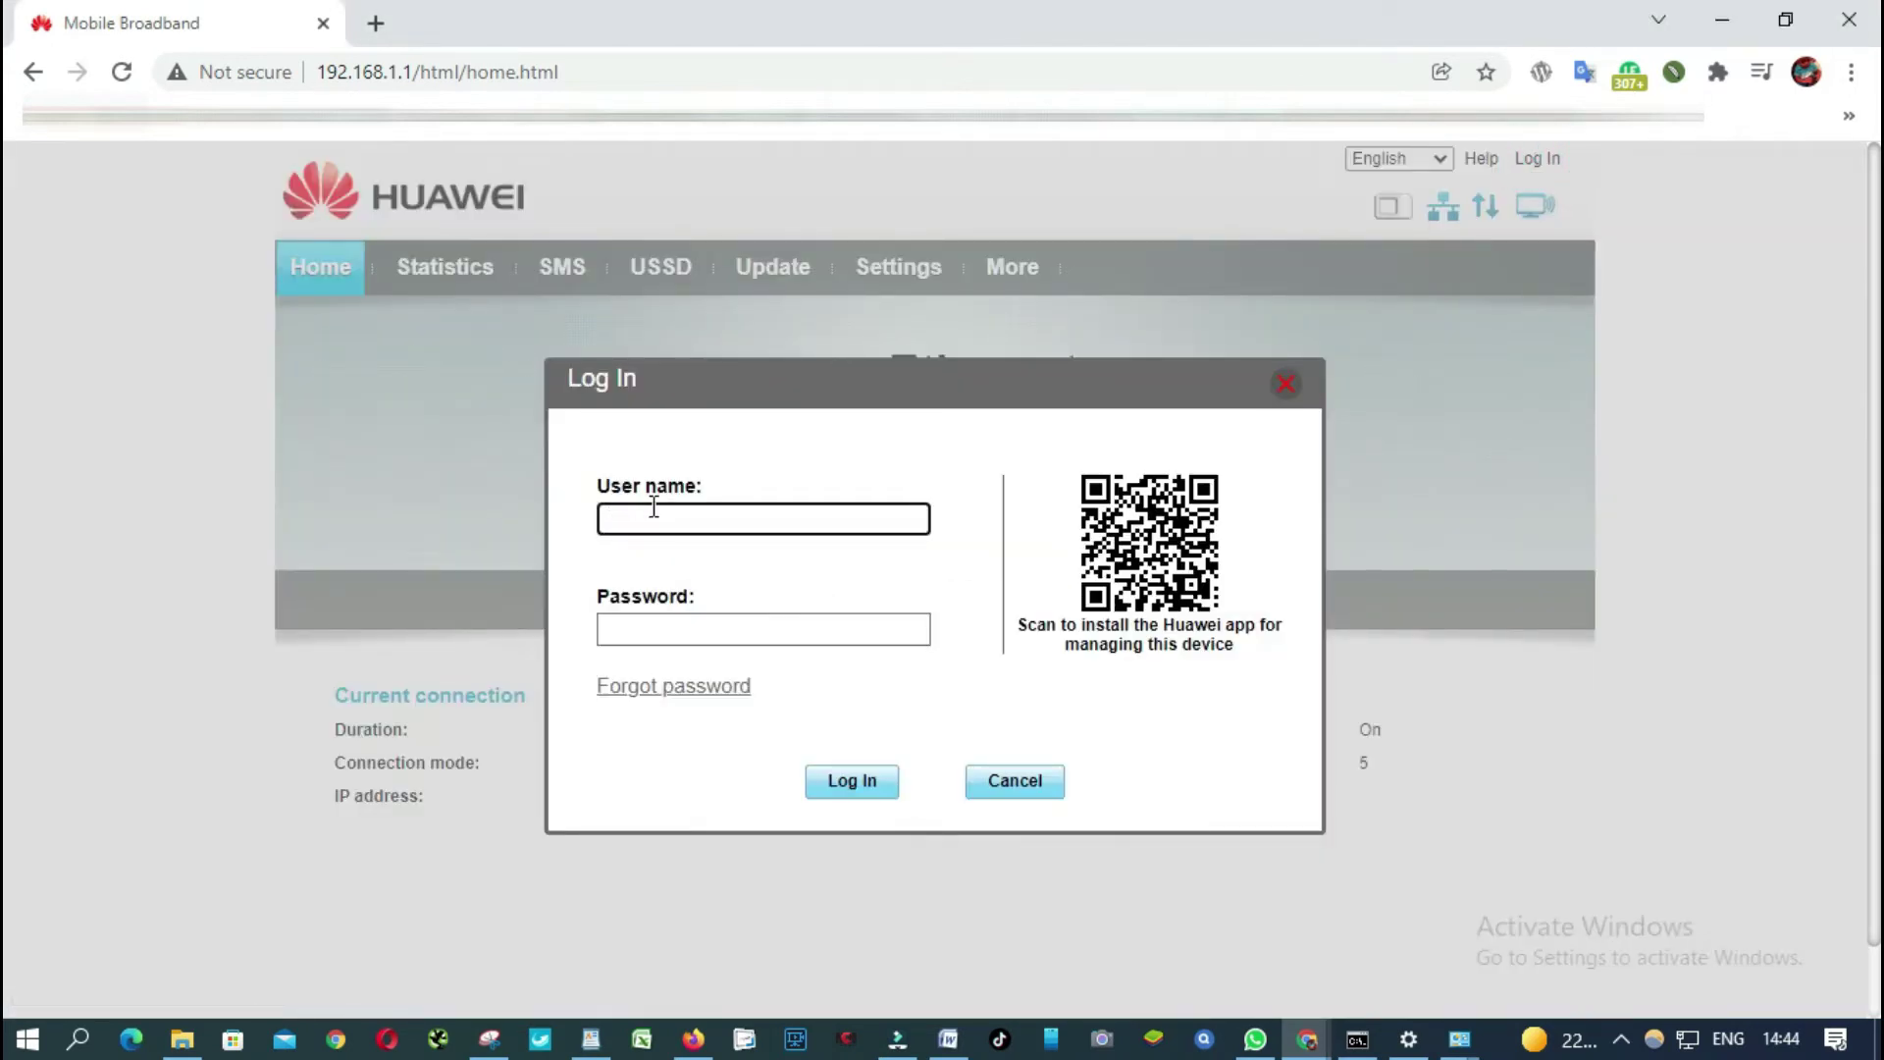
type("admin")
key("Tab")
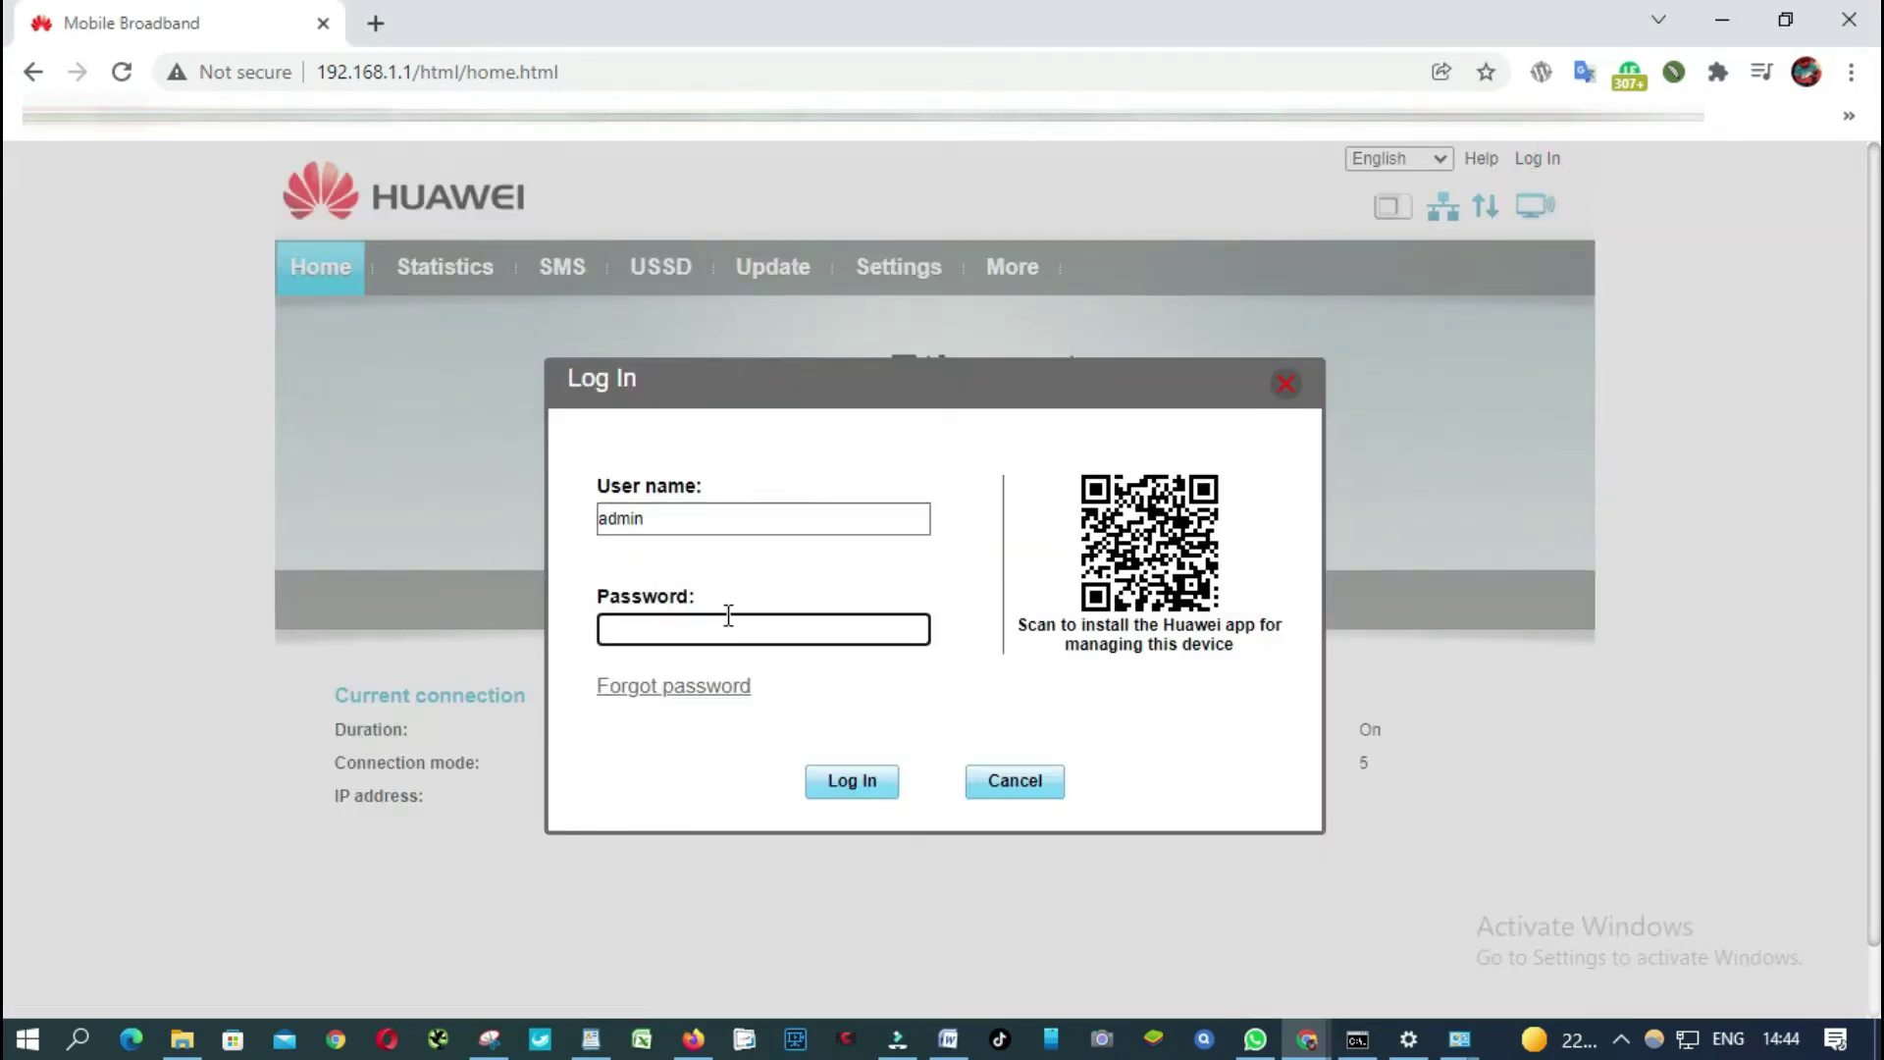
left_click(713, 625)
left_click(714, 636)
type("admin12345")
left_click(843, 781)
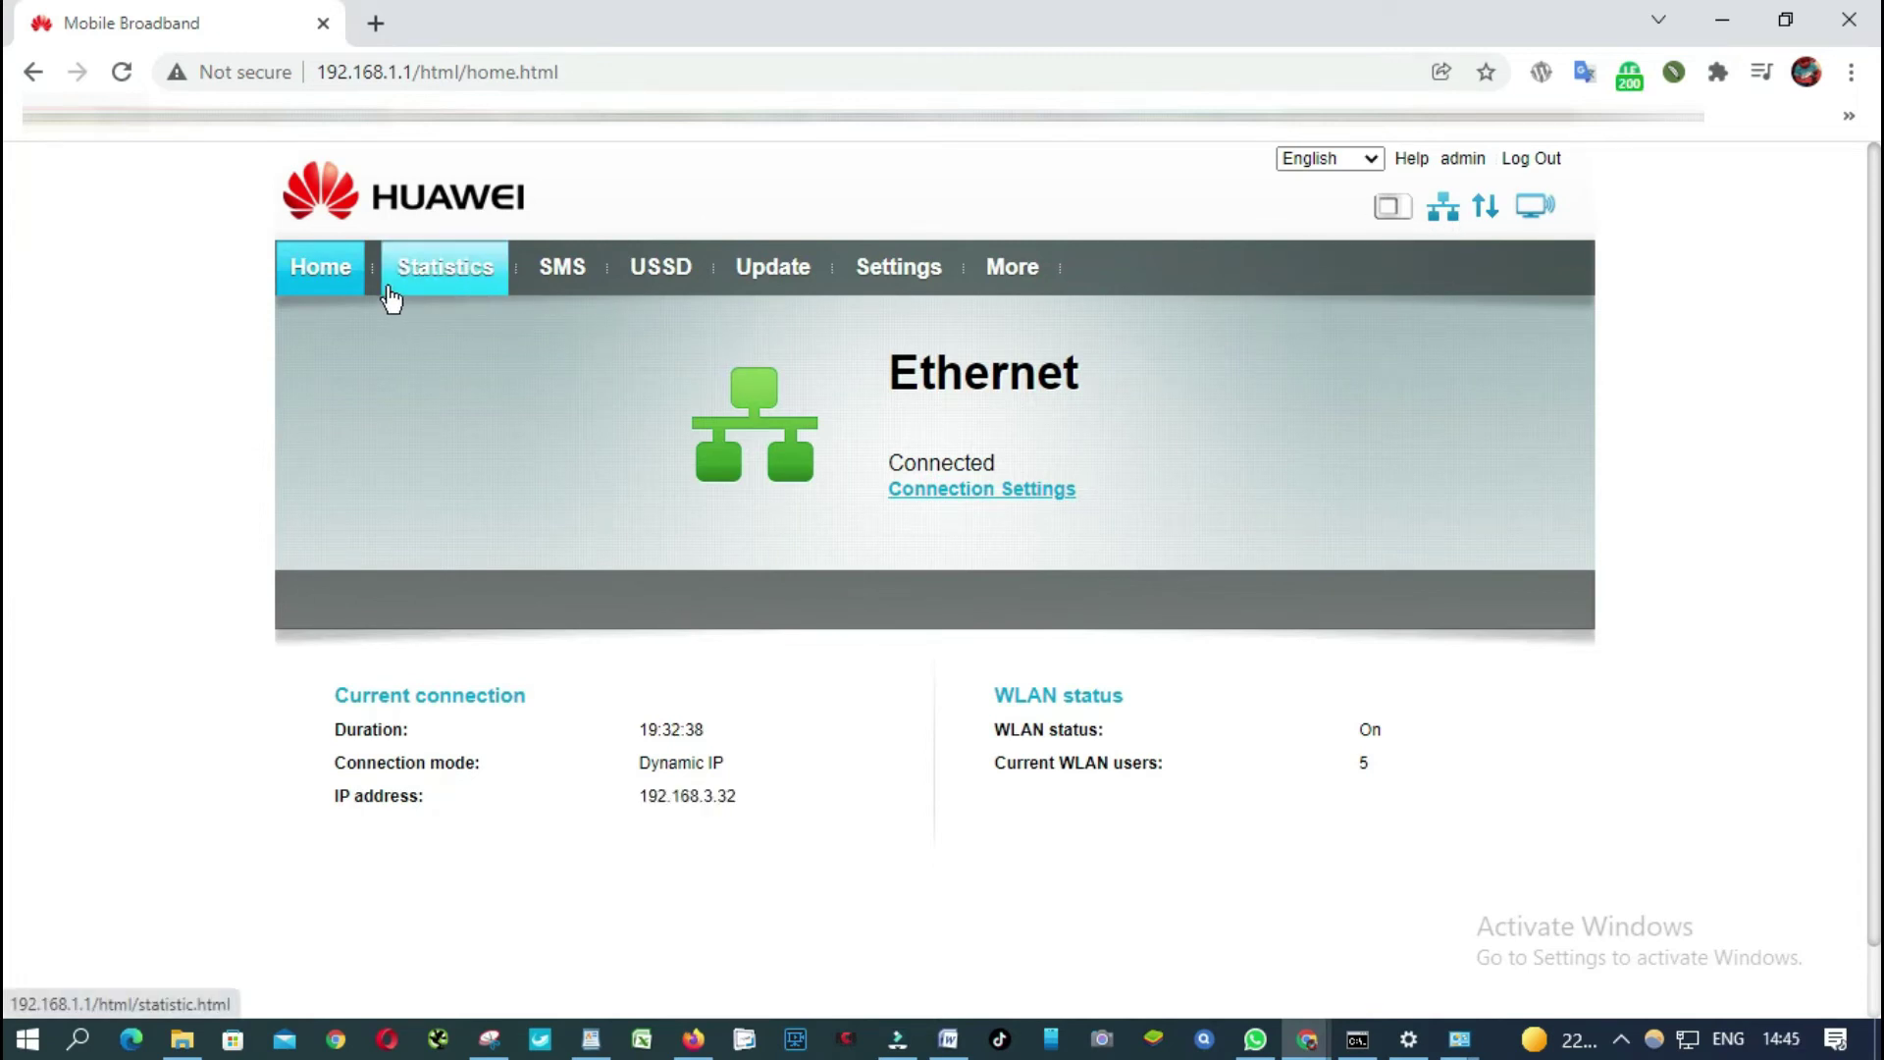
Go to Statistics and scroll to Connected WLAN Clients, highlighting the Galaxy-A5-2017 row.
left_click(455, 282)
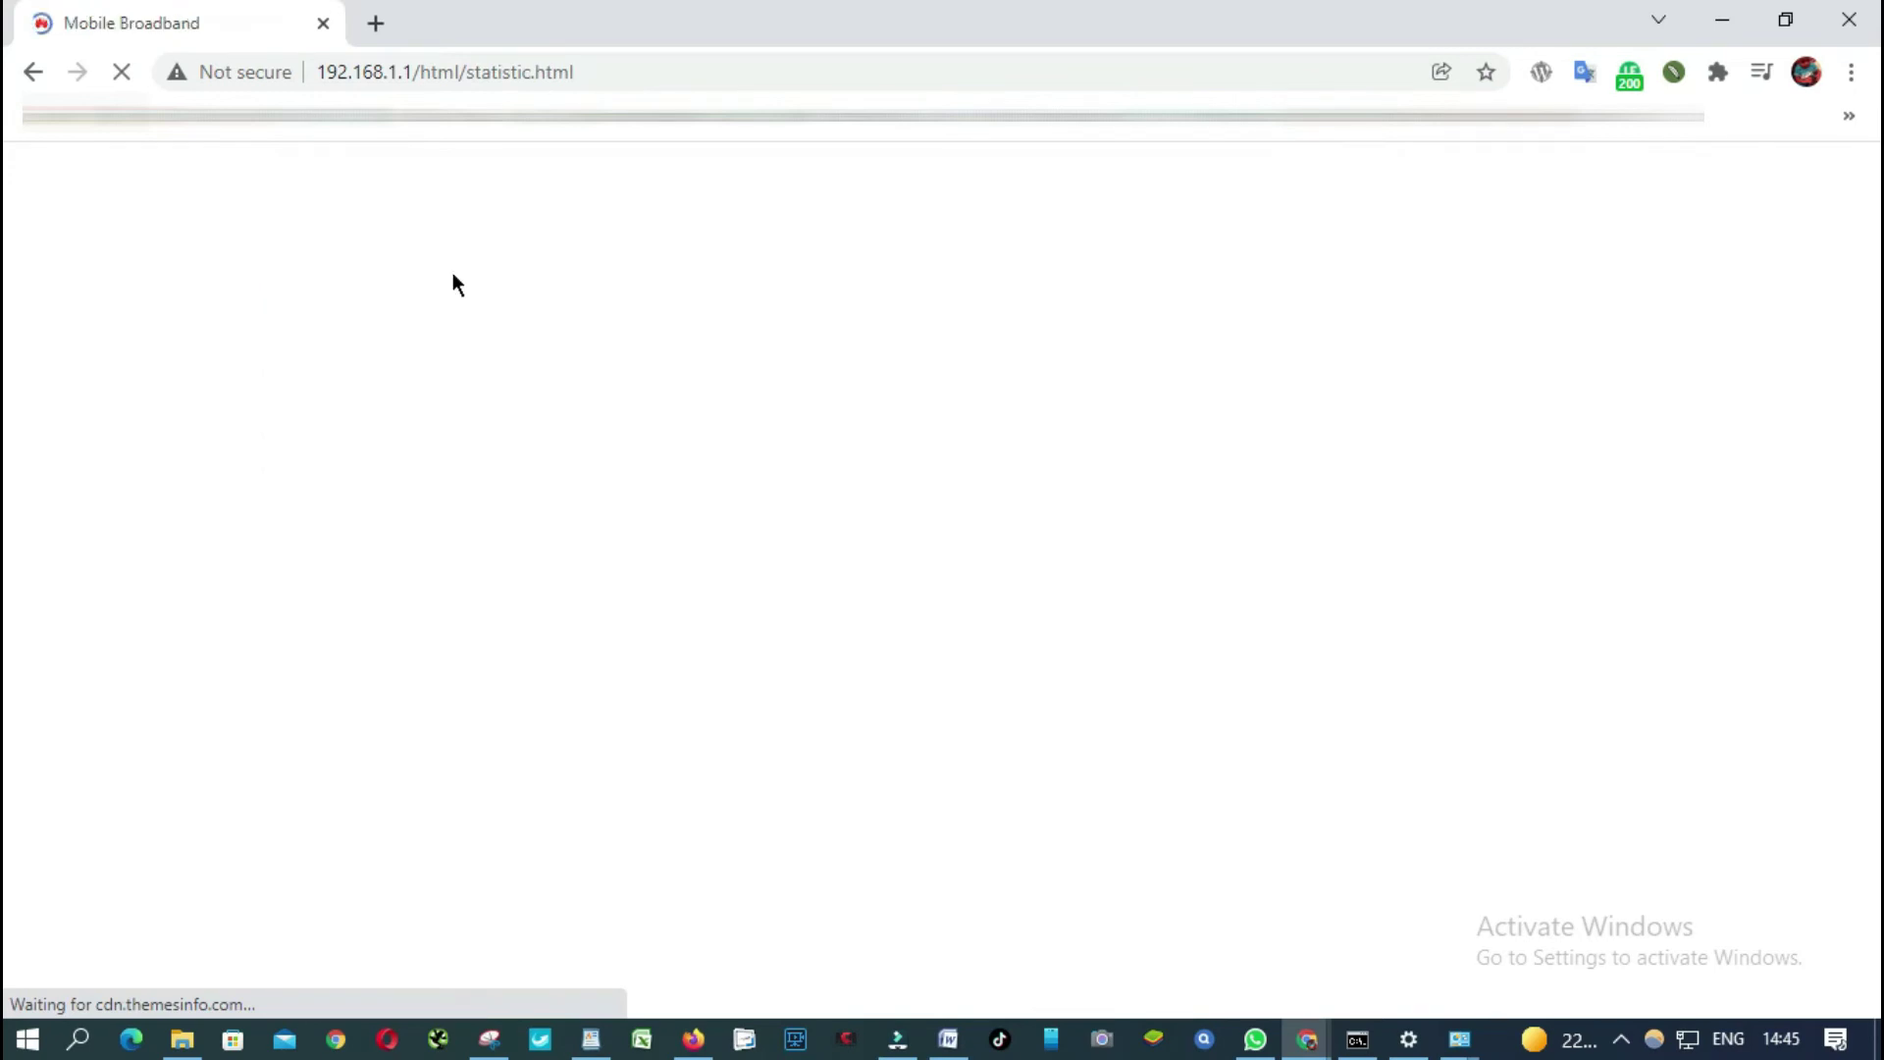
scroll(956, 540, "down", 4)
scroll(956, 543, "down", 1)
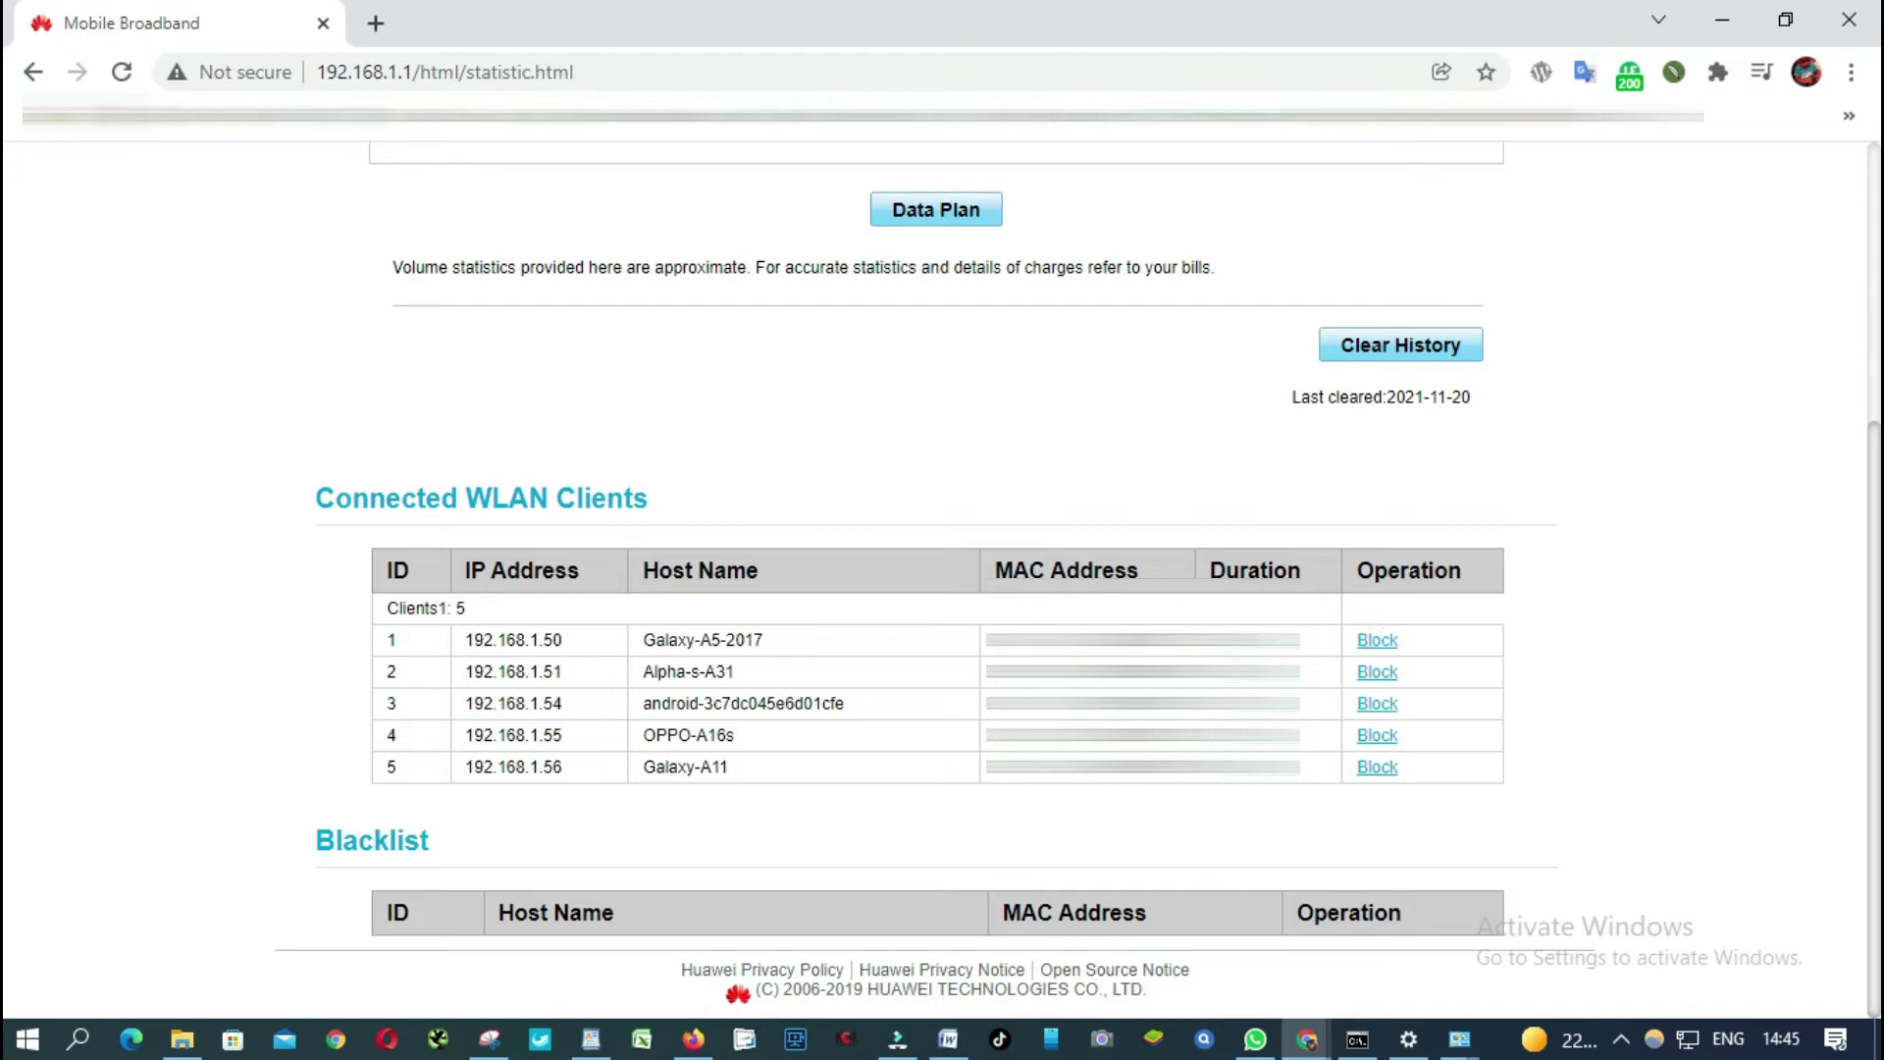
left_click(642, 639)
left_click_drag(671, 639, 781, 634)
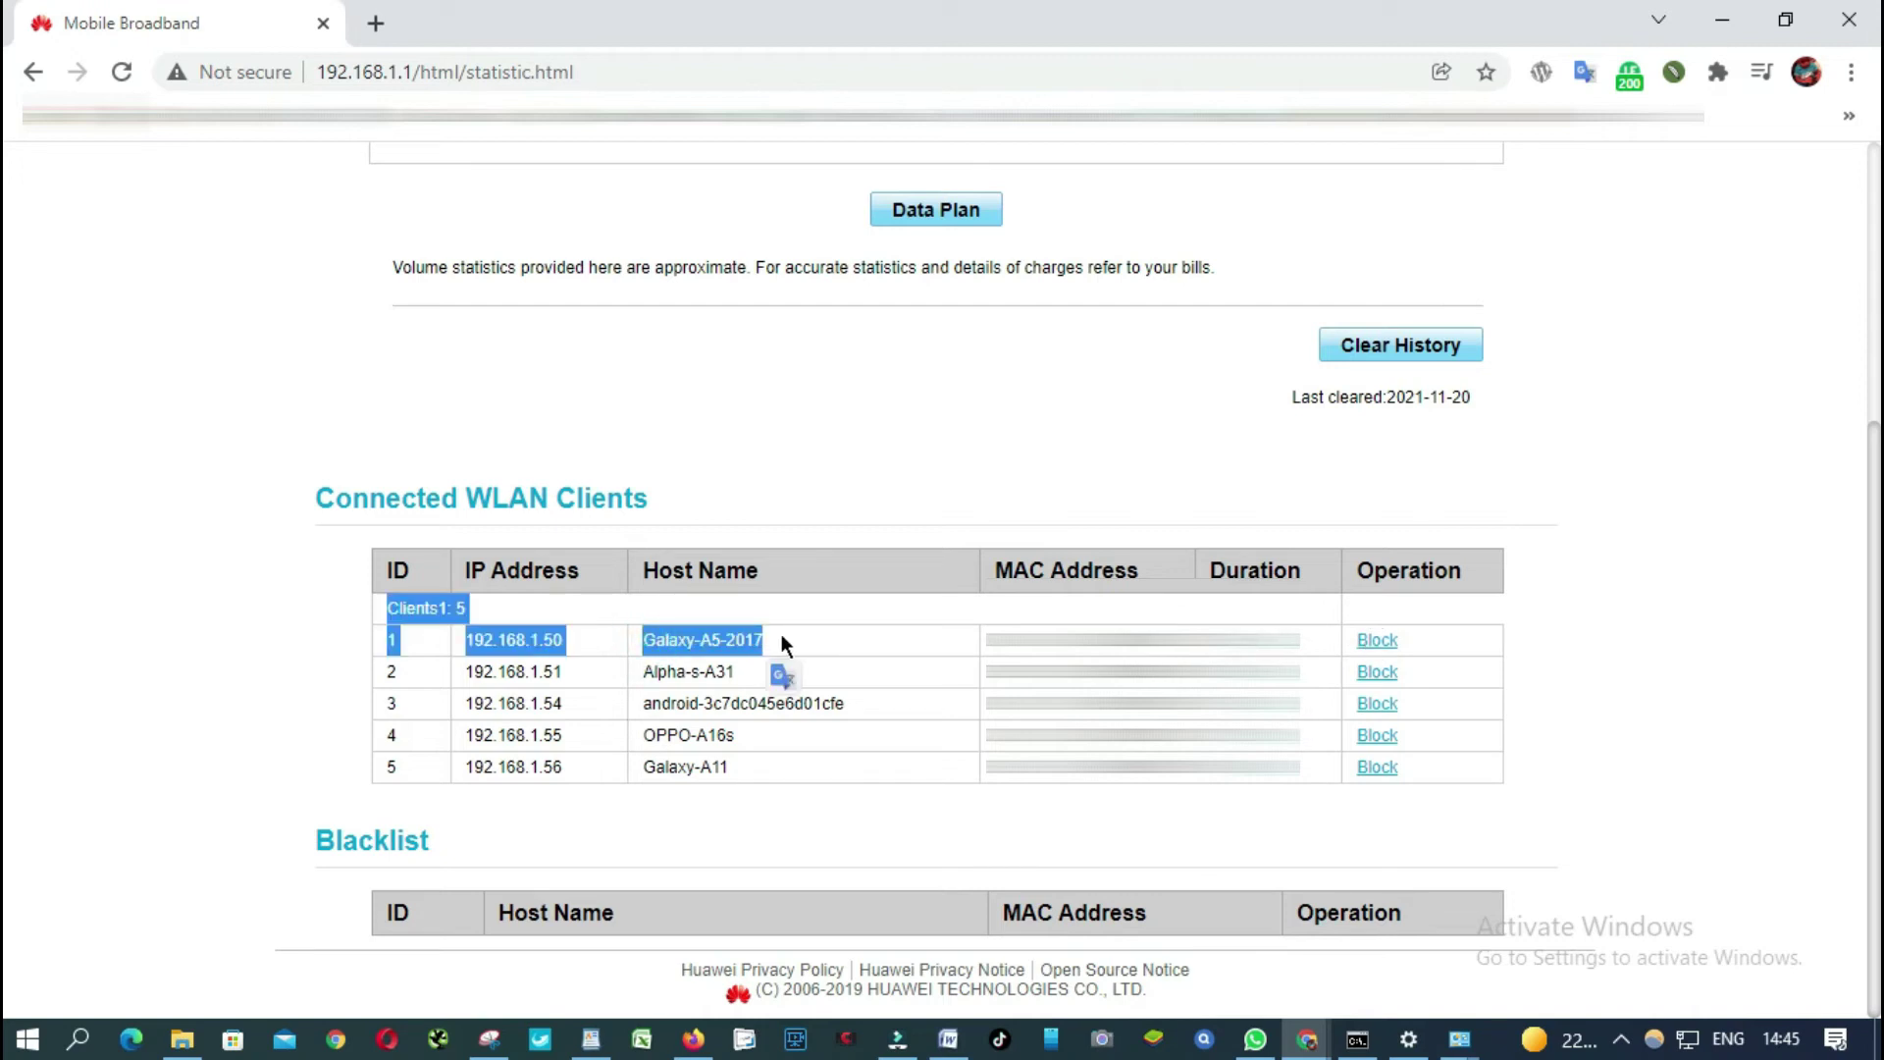
left_click(930, 480)
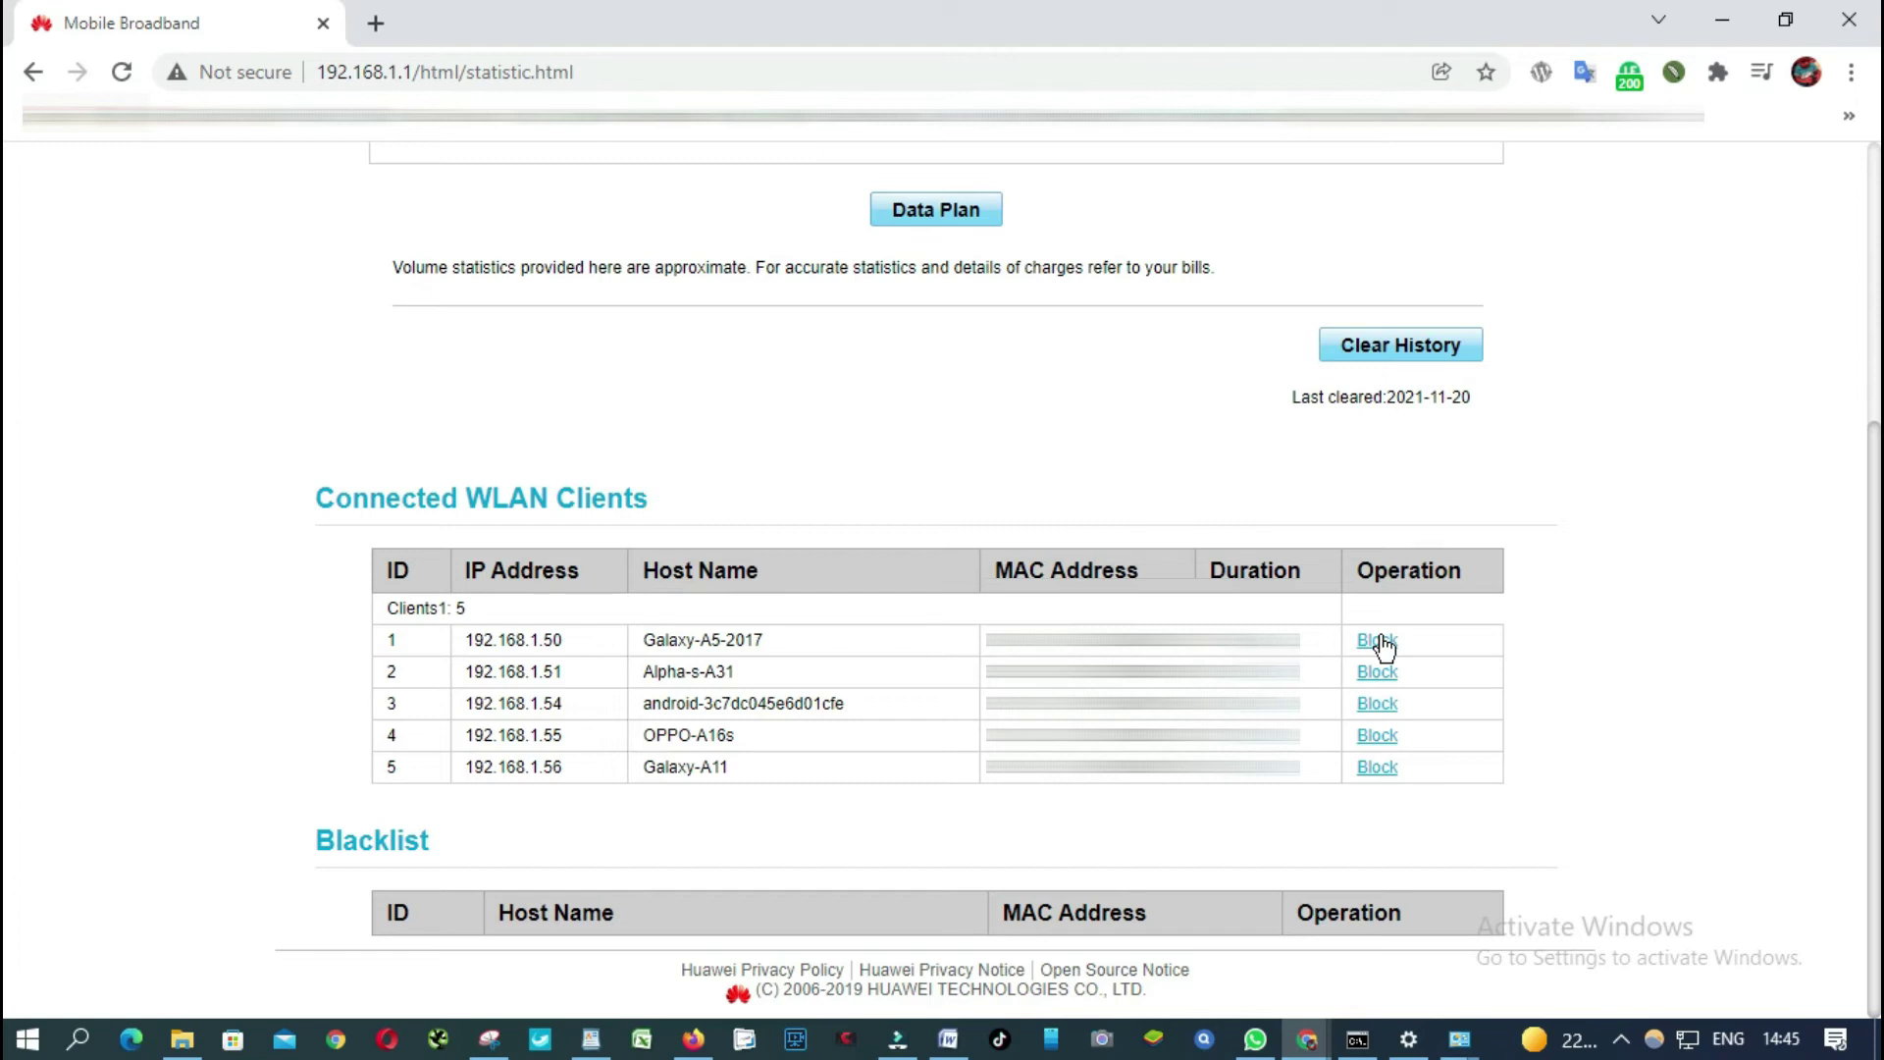
Block Galaxy-A5-2017 and confirm adding it to the blacklist.
left_click(1378, 640)
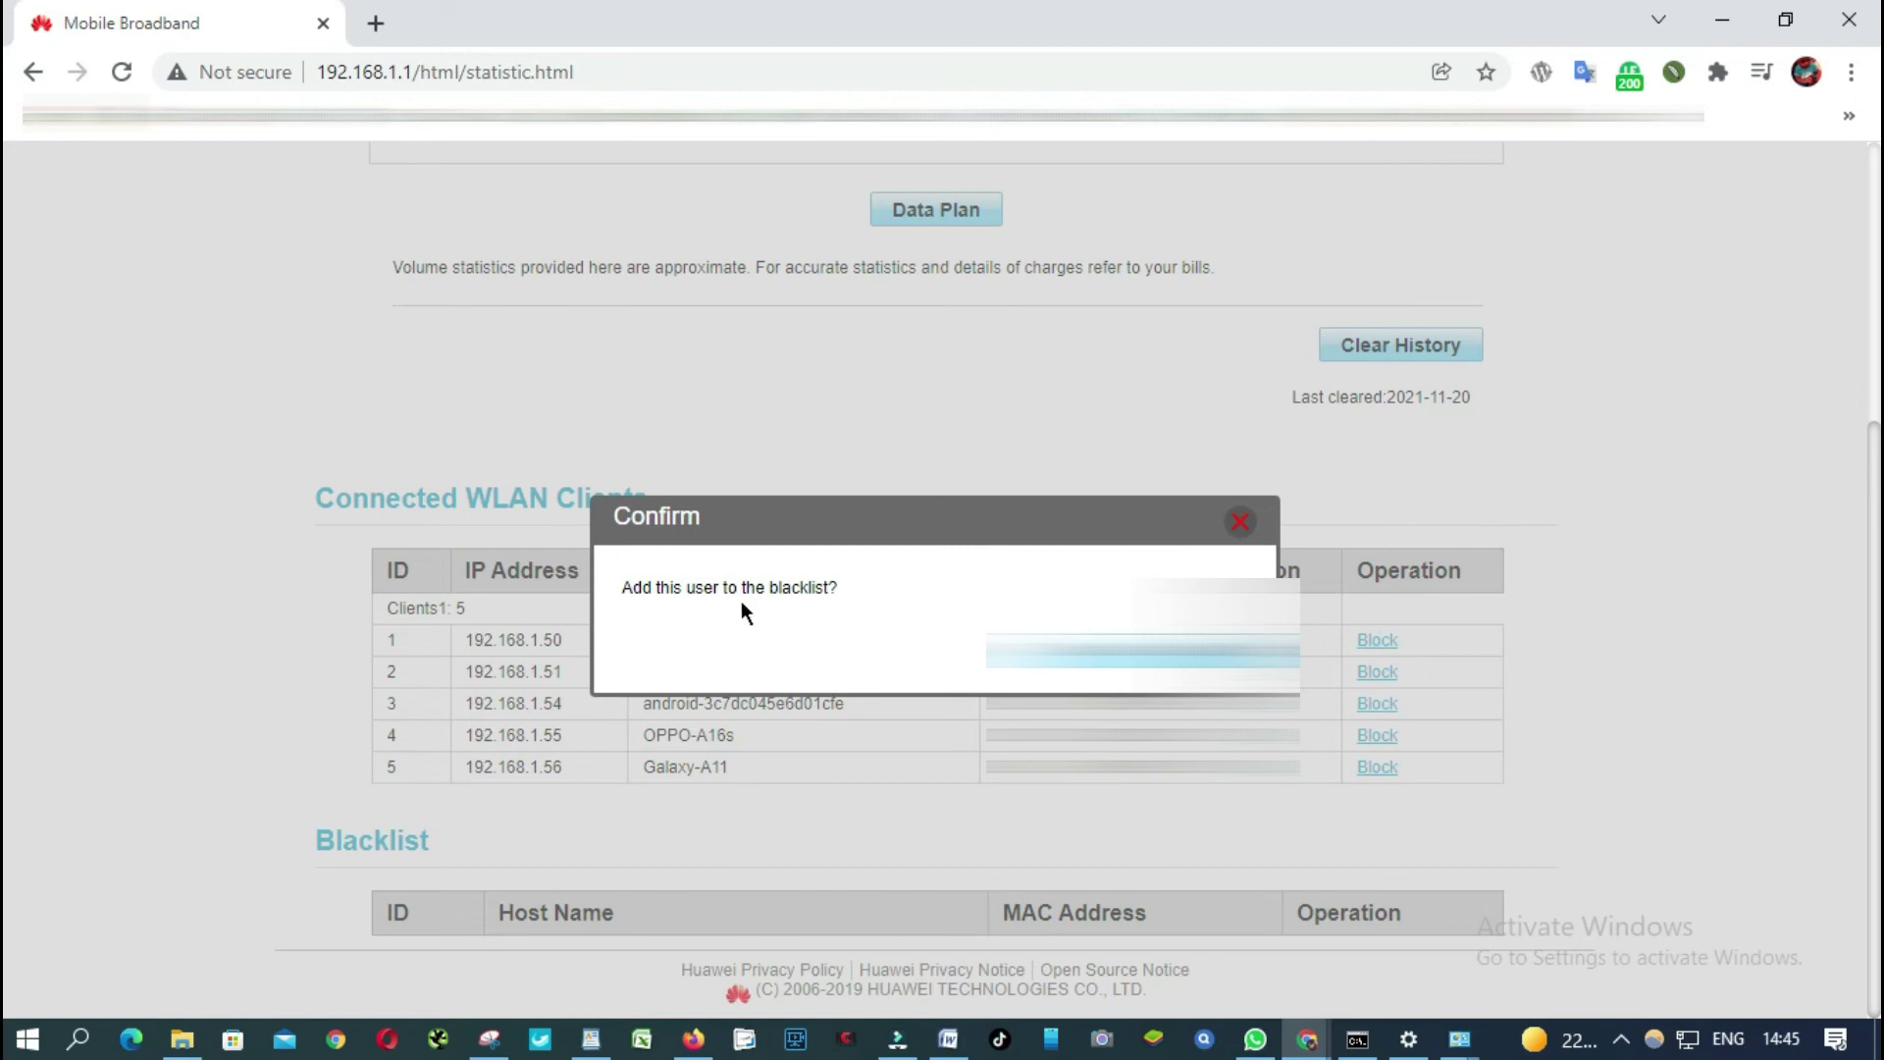
key("Return")
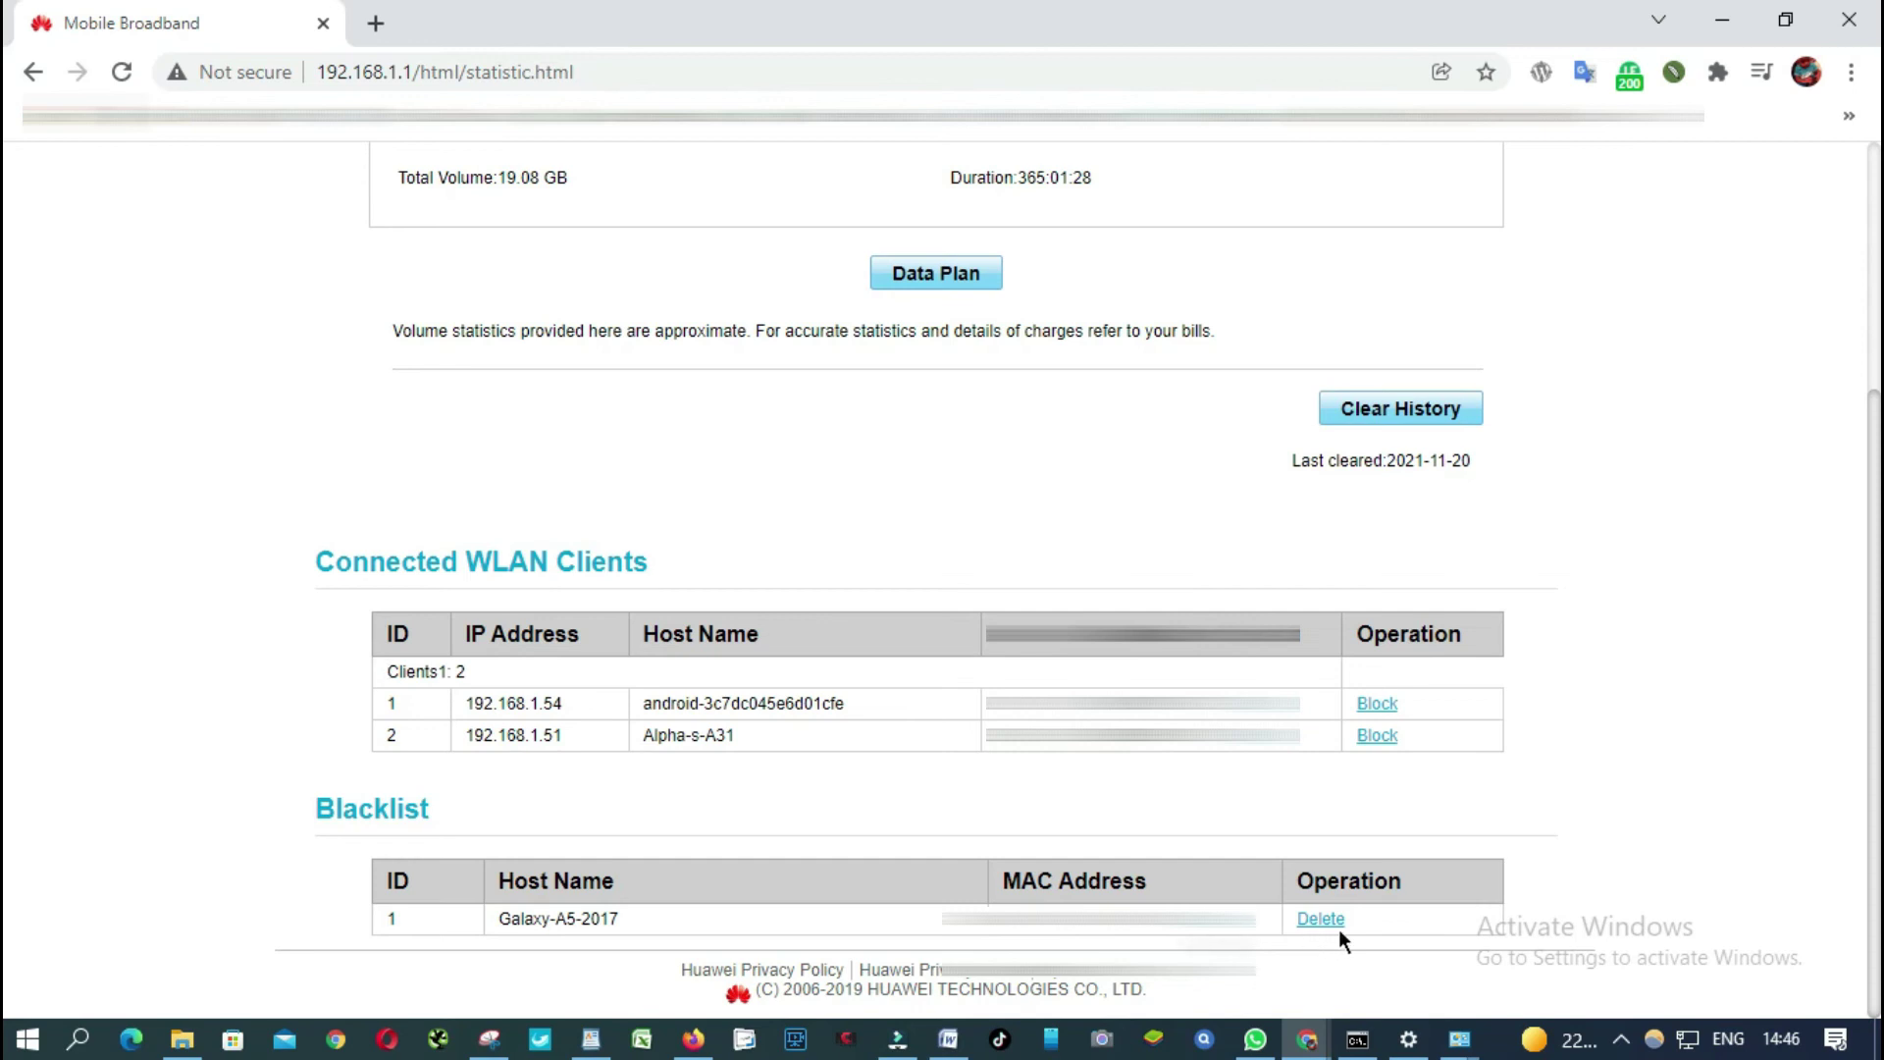
Delete the Galaxy-A5-2017 entry from the Blacklist and confirm the removal.
left_click(1322, 919)
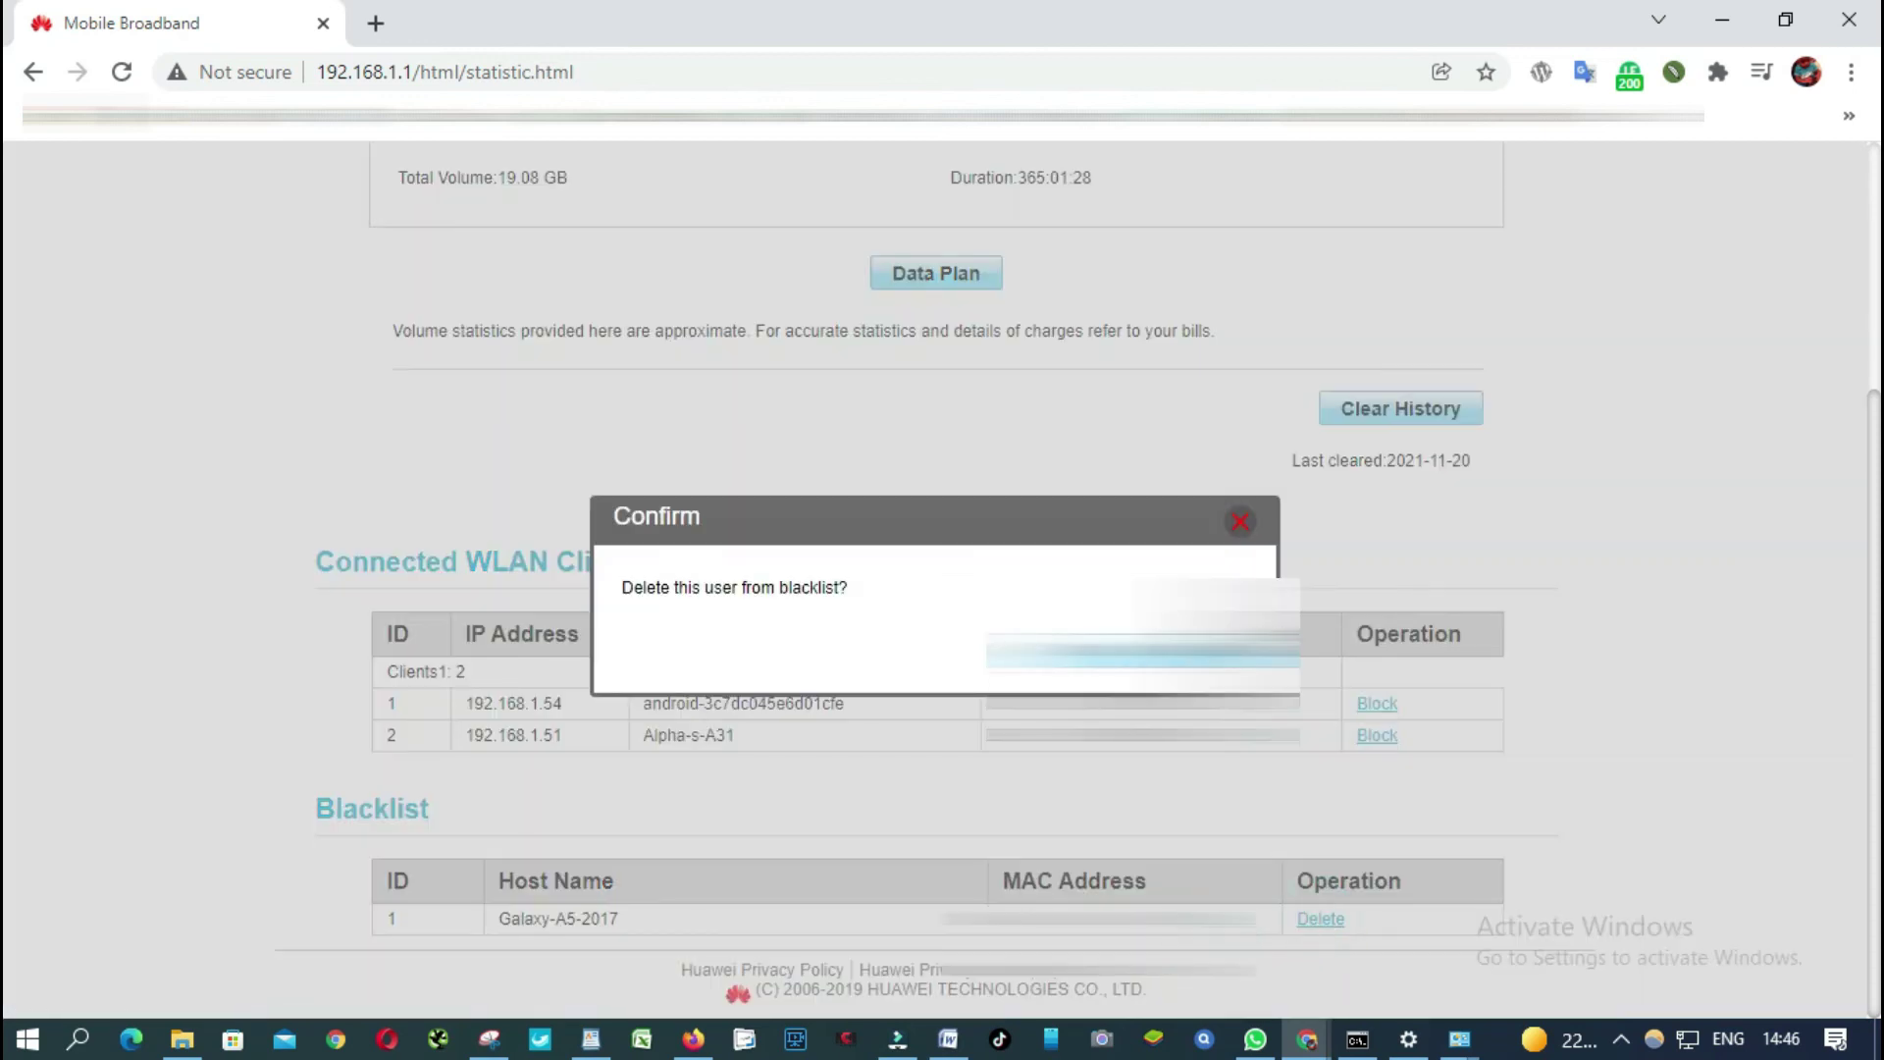
left_click(1143, 650)
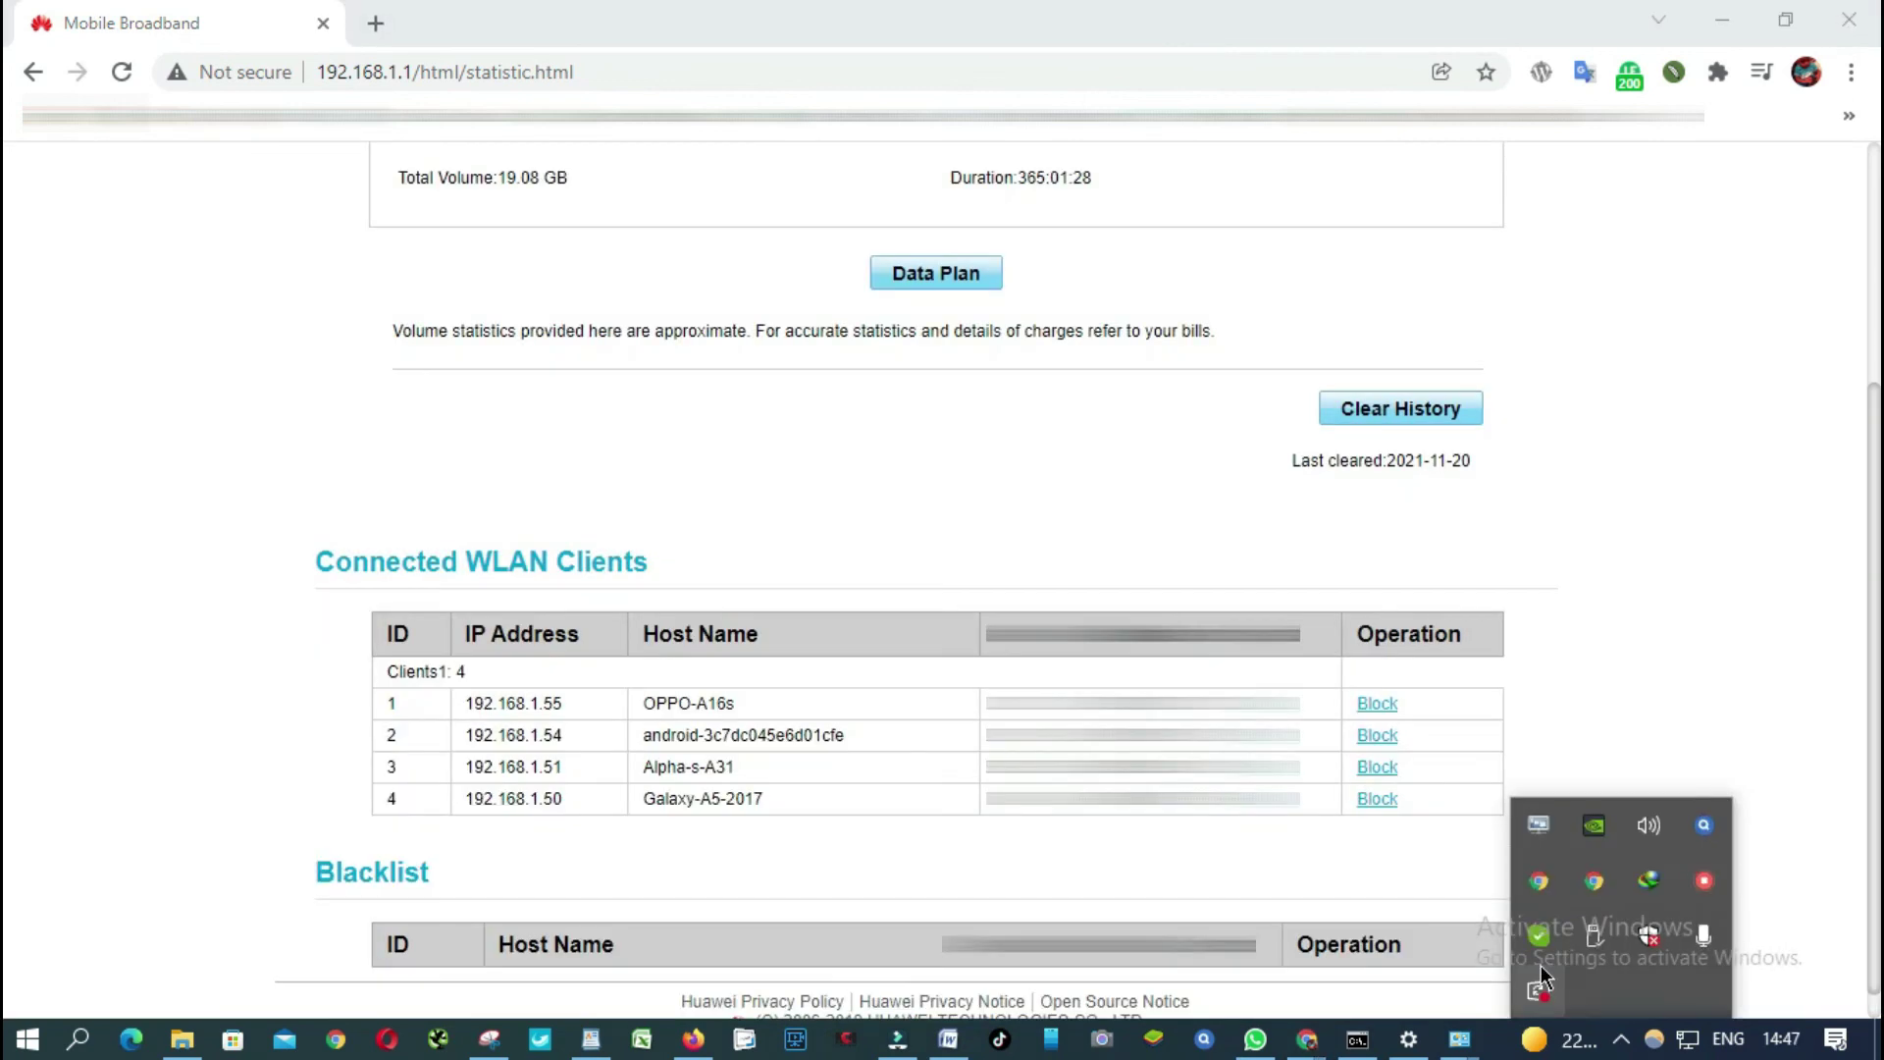
left_click(1715, 663)
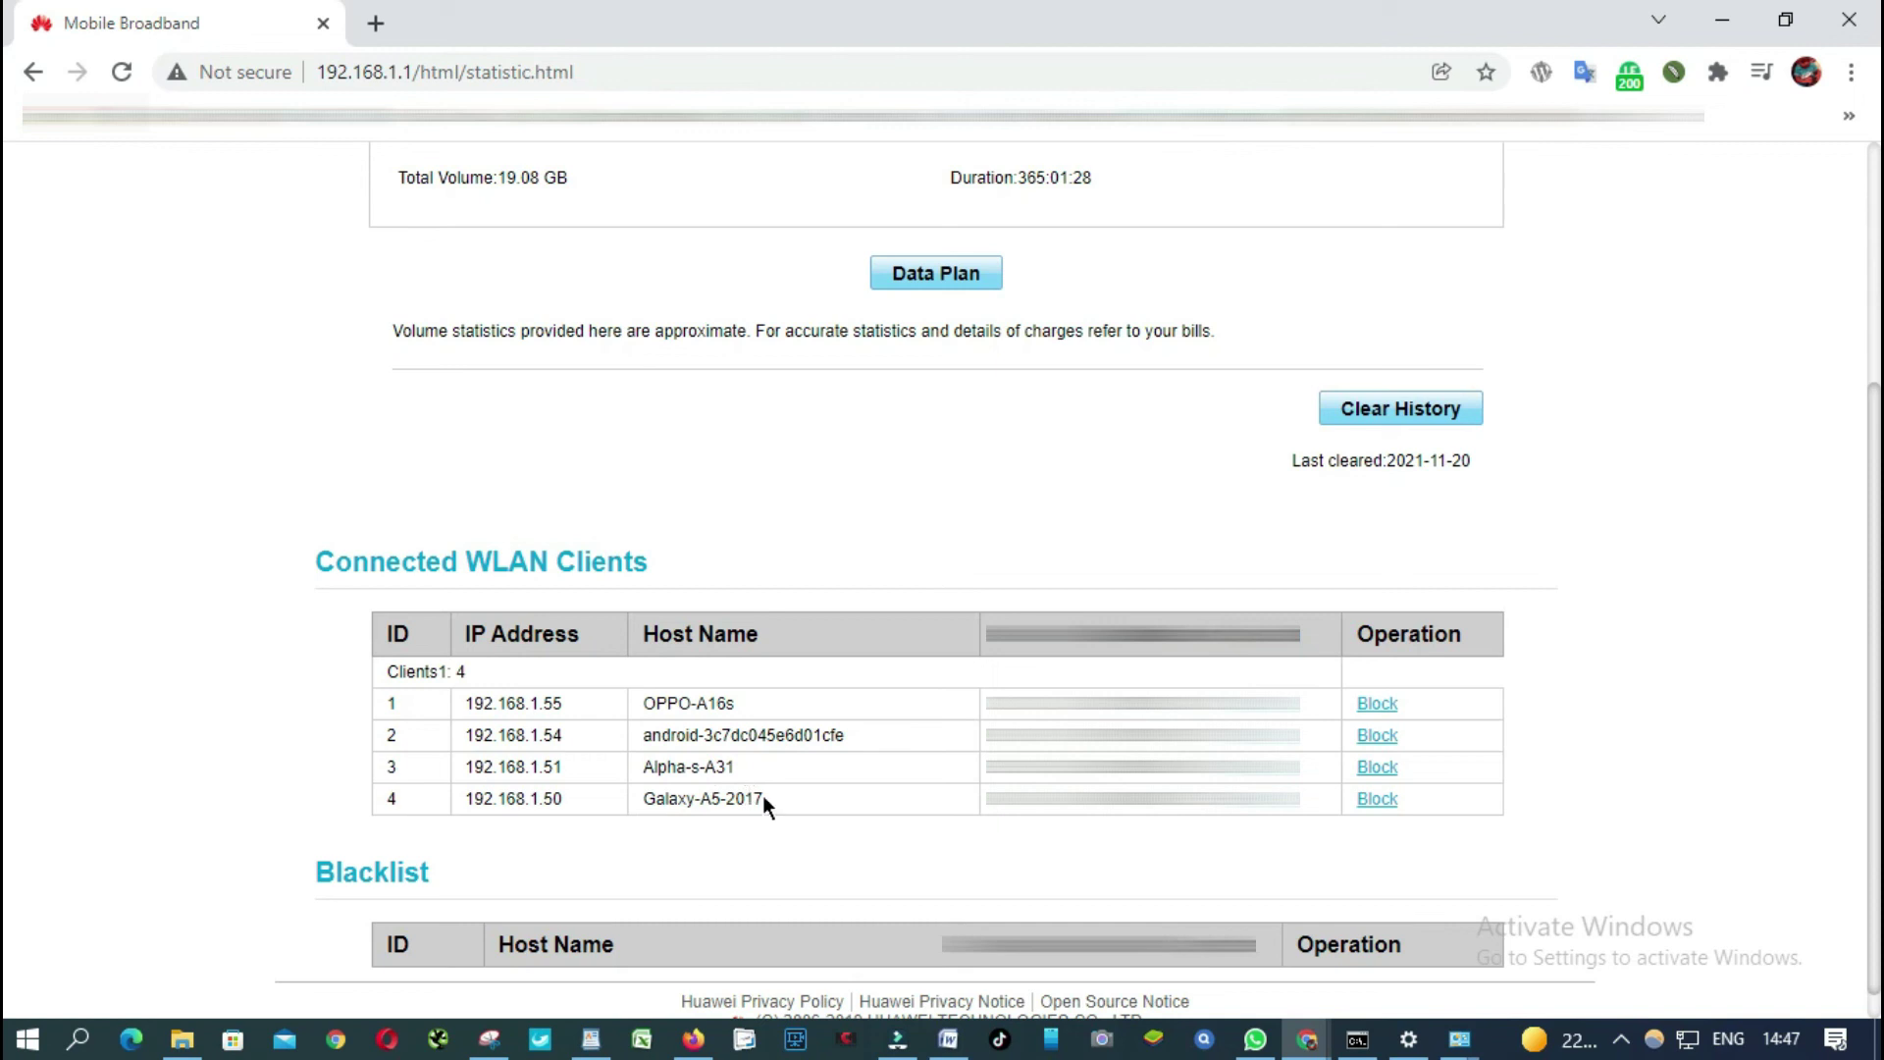
Check that Galaxy-A5-2017 is back in the Connected WLAN Clients list.
left_click_drag(779, 796, 630, 797)
left_click(706, 798)
left_click_drag(762, 796, 647, 798)
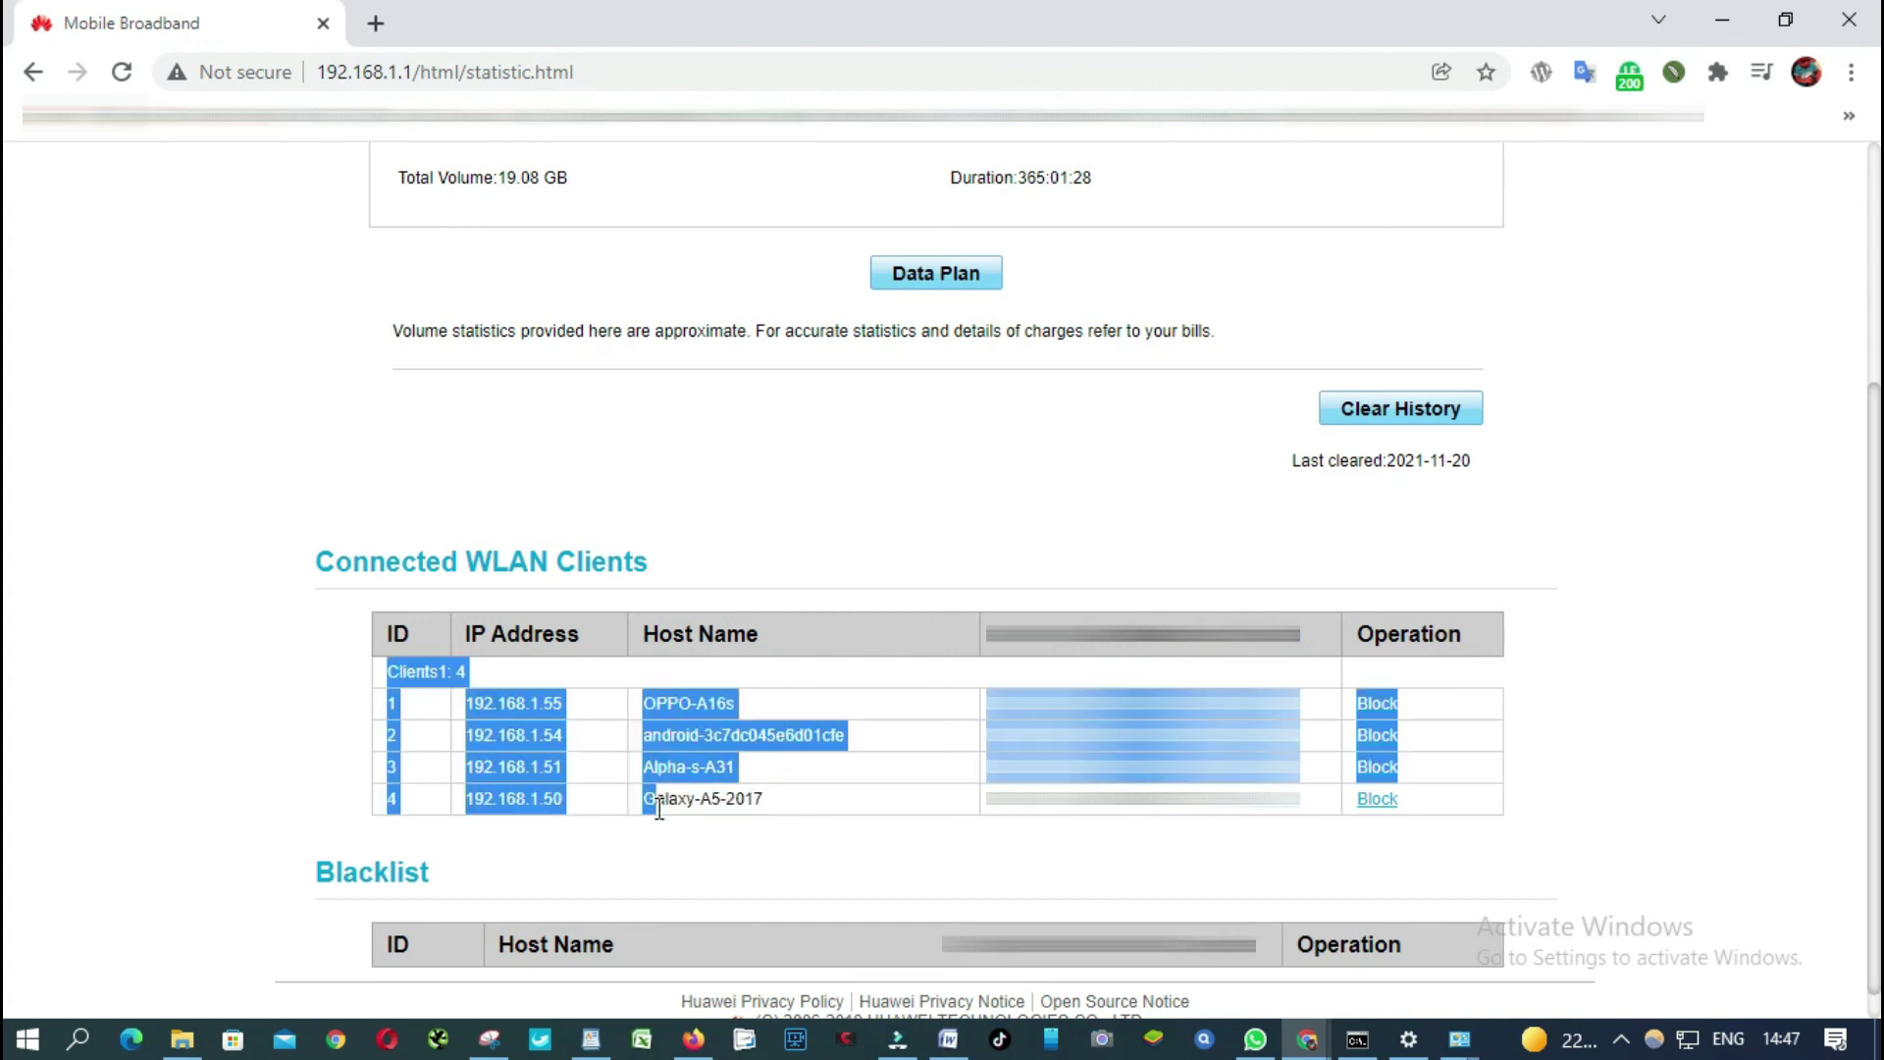
left_click(663, 862)
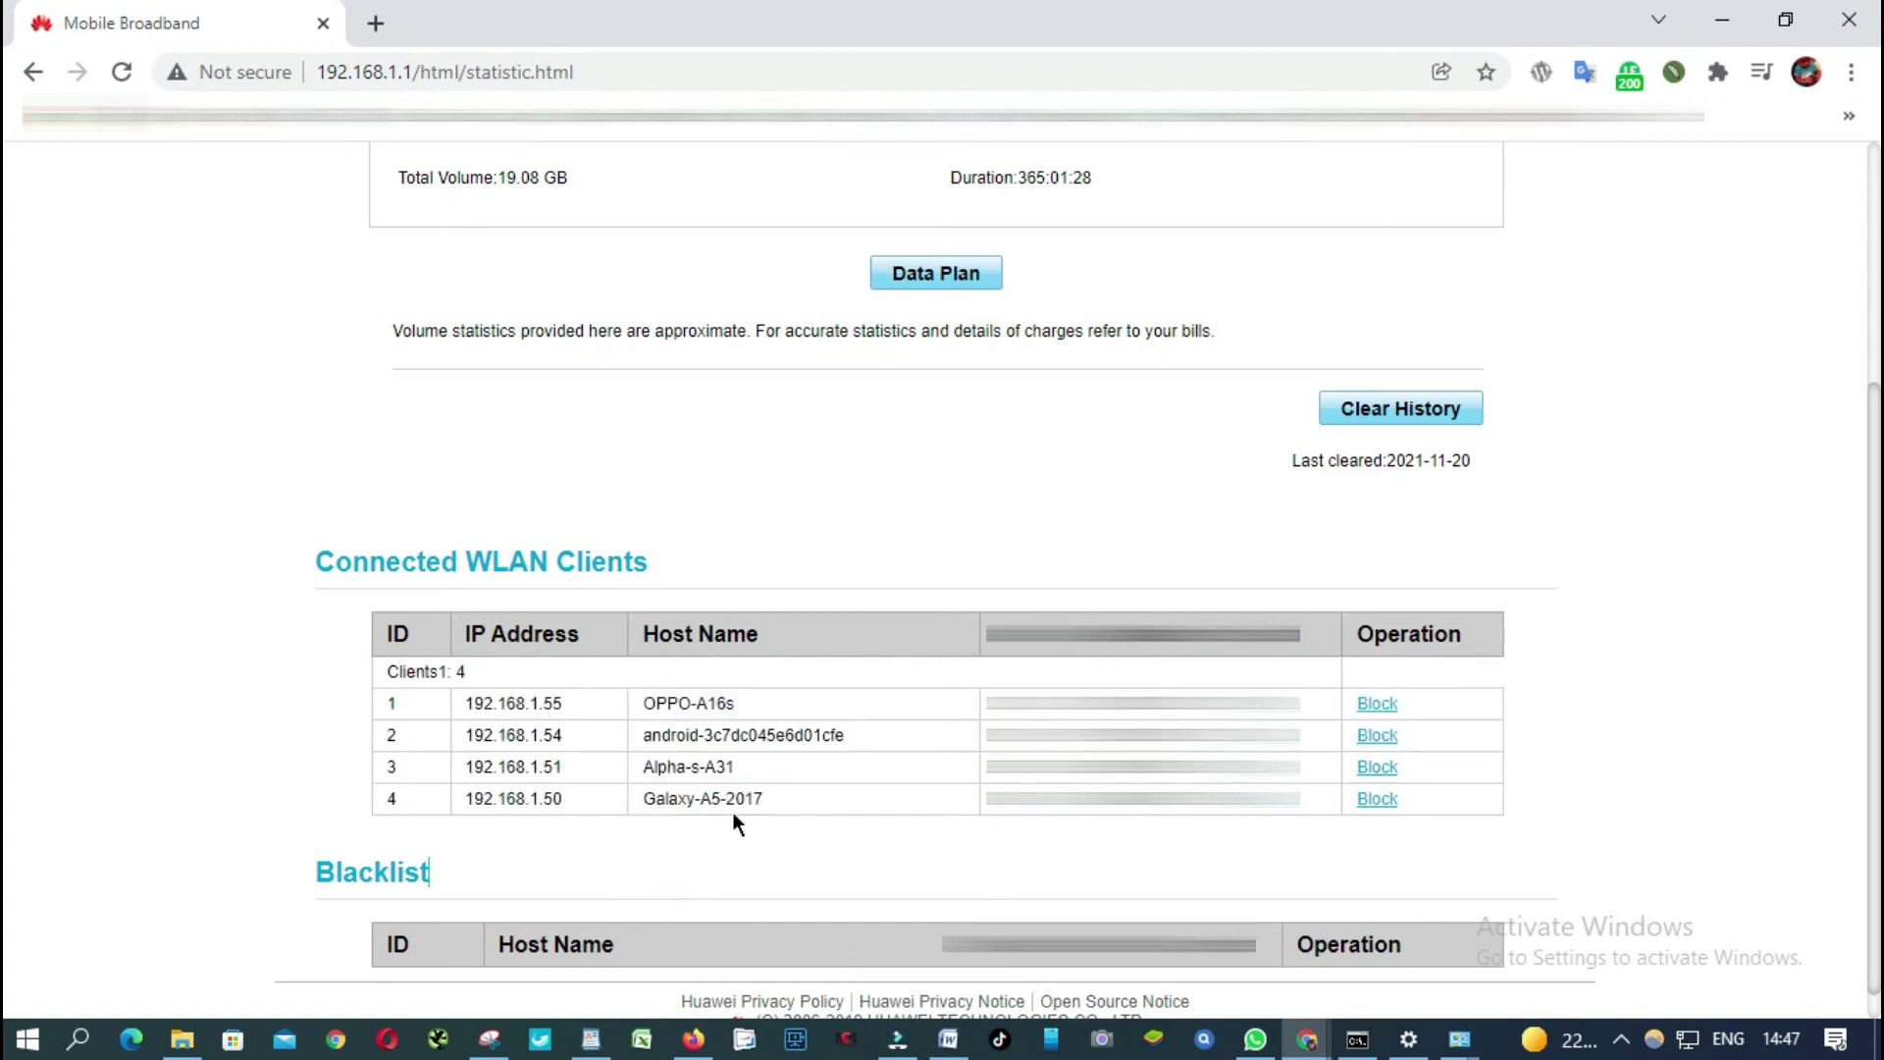
scroll(843, 826, "up", 4)
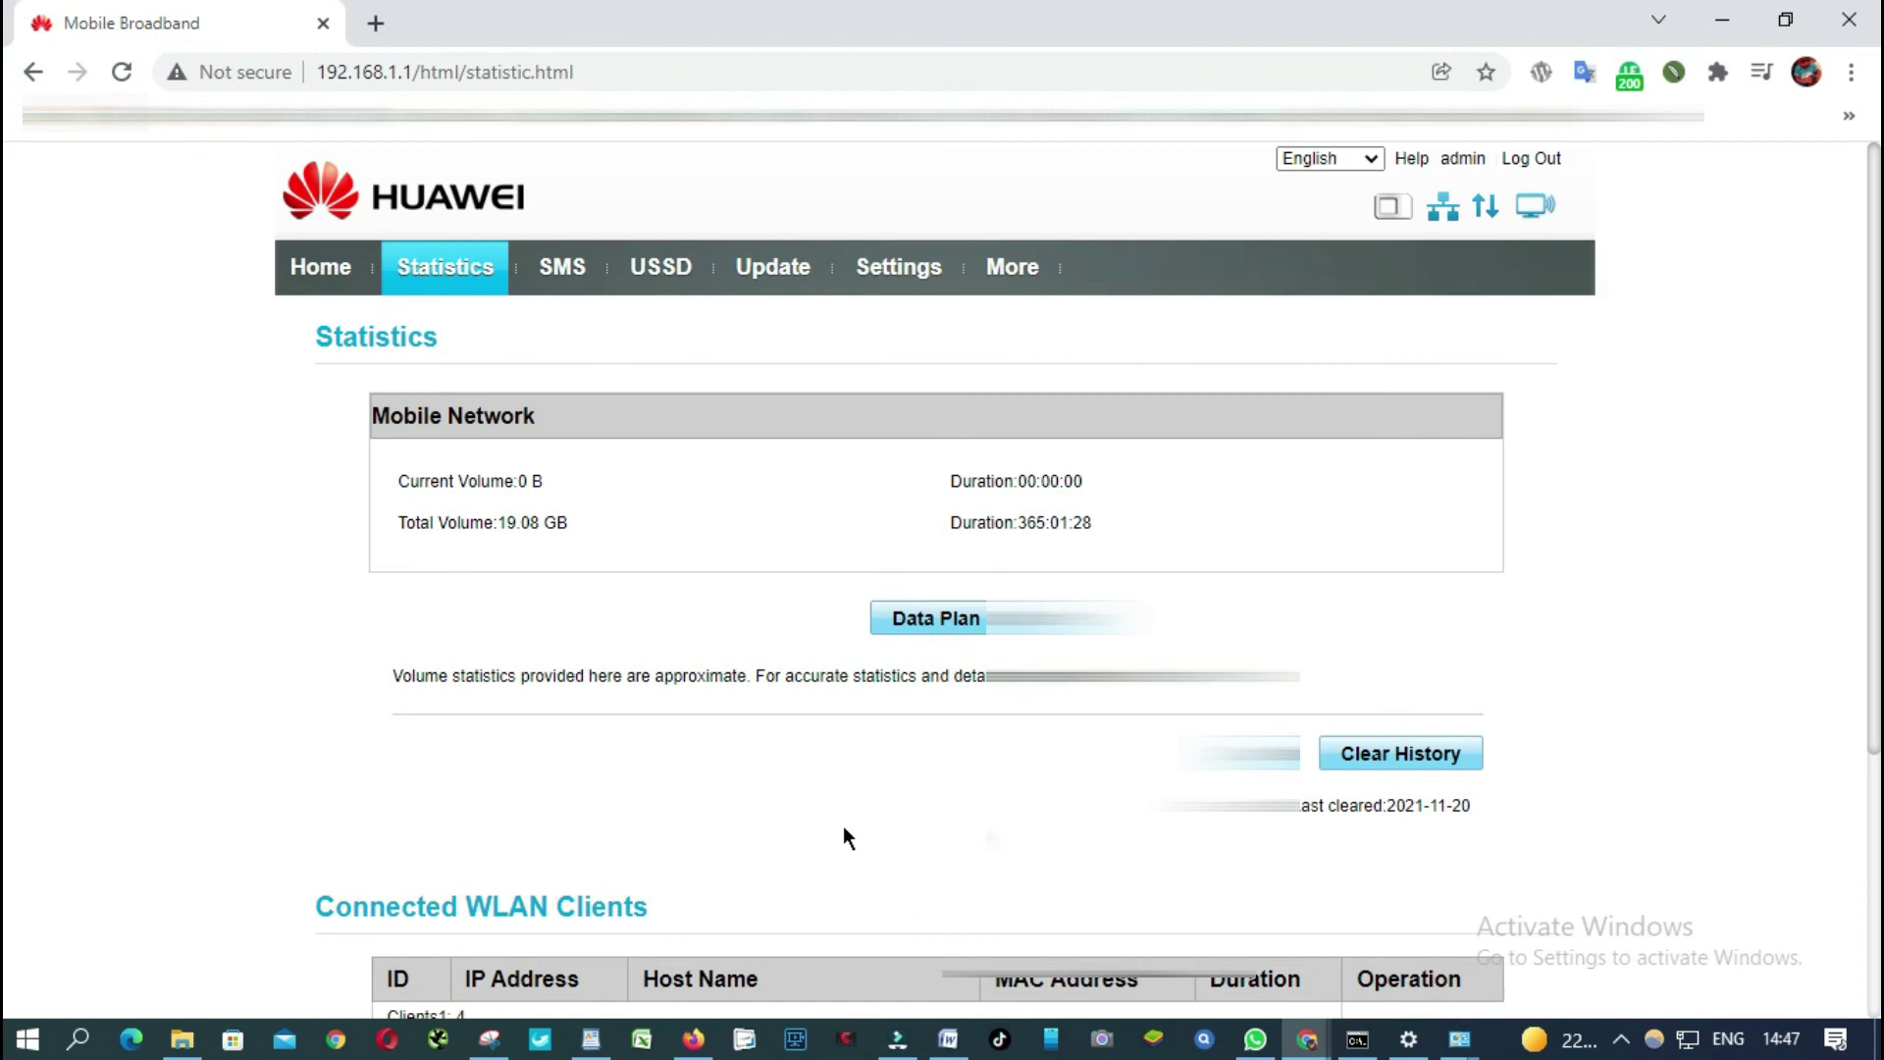